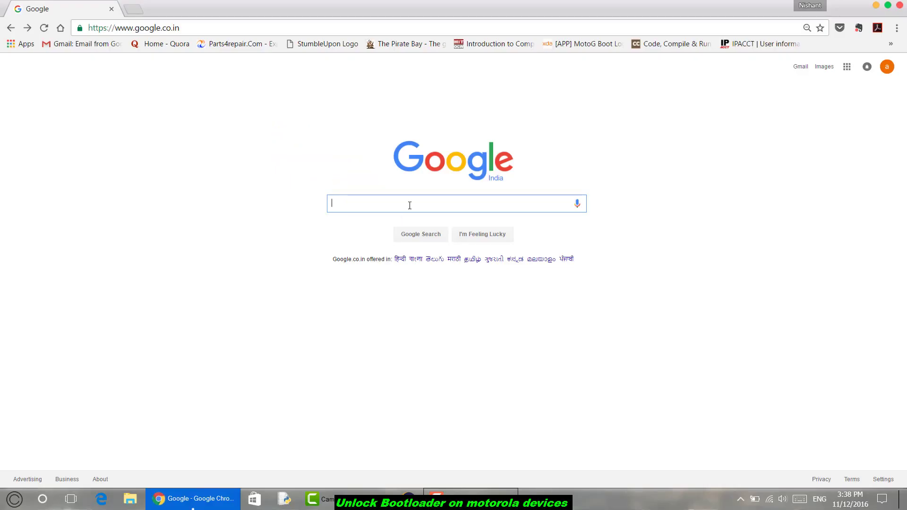
text(unlock)
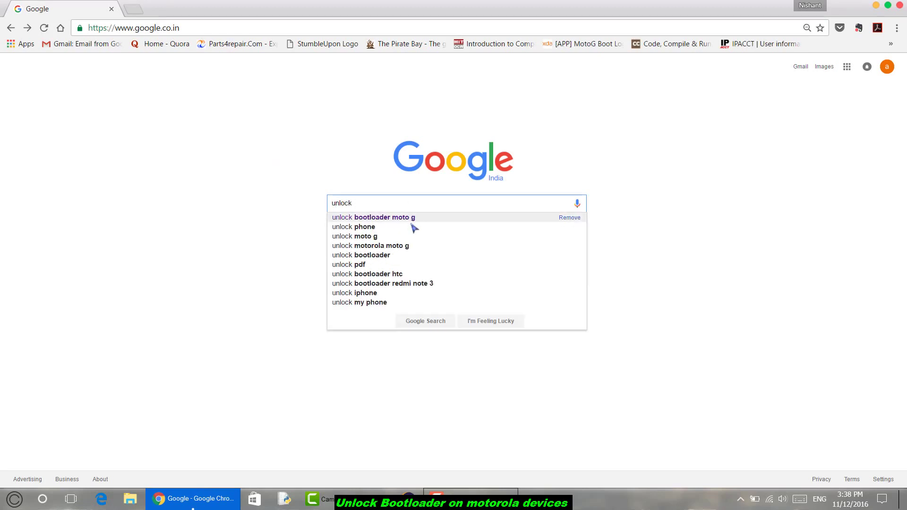
Search for 'unlock bootloader moto g' and open Motorola's bootloader unlocking page.
click(411, 218)
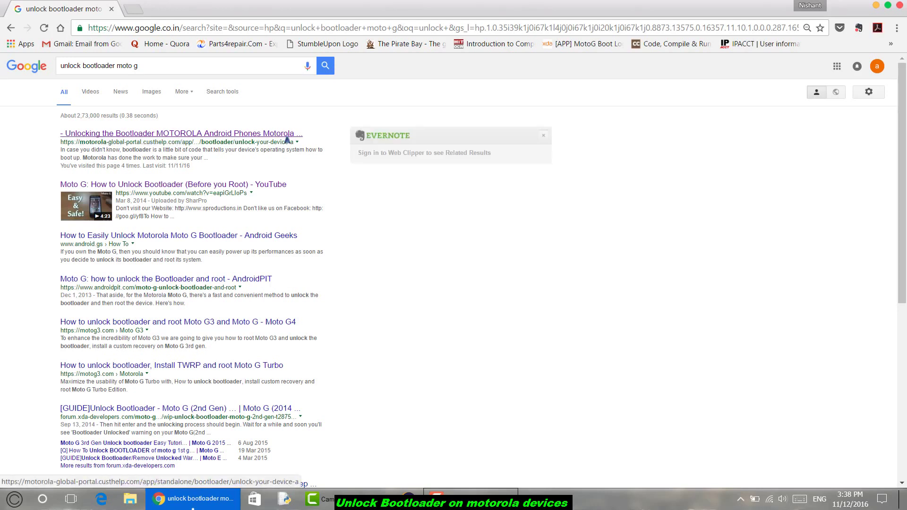
click(160, 135)
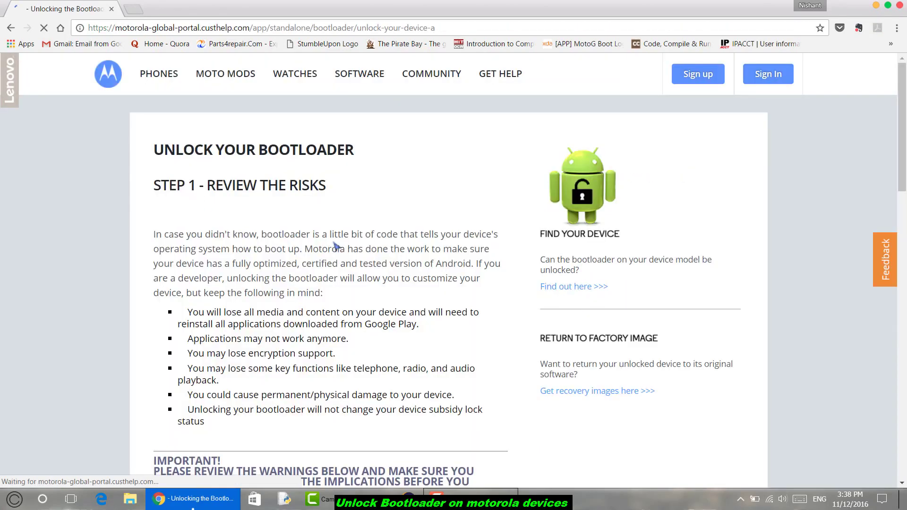
scroll(243, 276, down, 1)
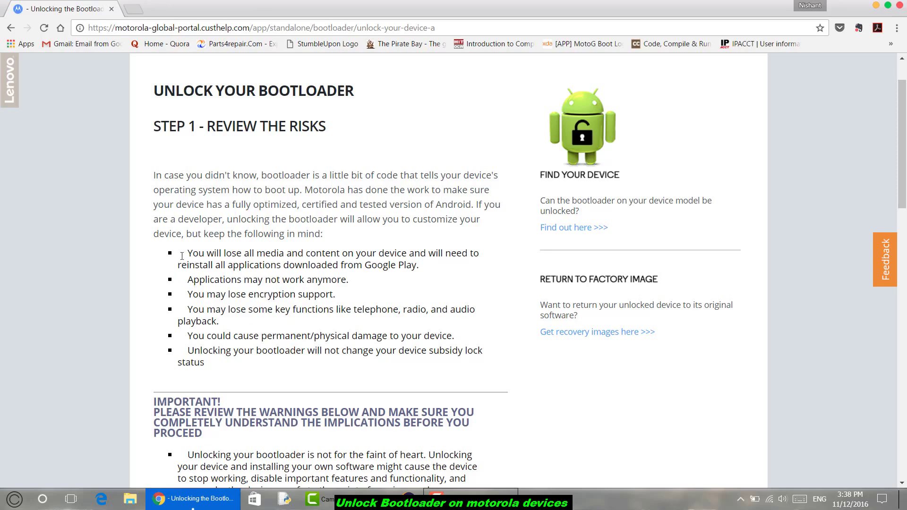
scroll(270, 366, down, 5)
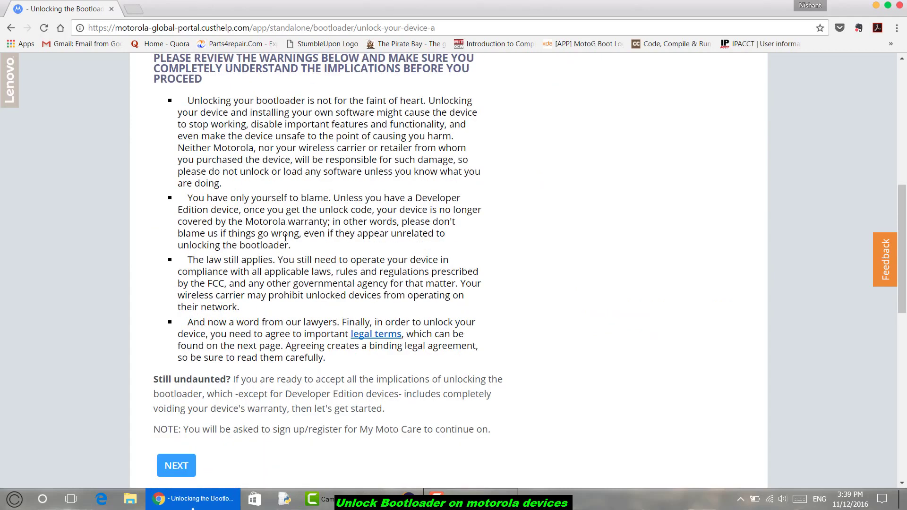
scroll(285, 240, down, 2)
scroll(285, 239, down, 2)
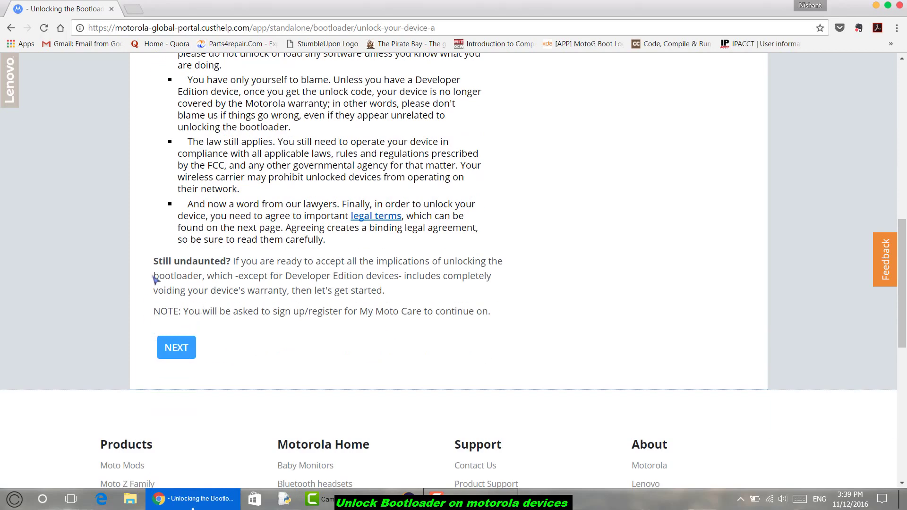
Advance to Step 2, then view the USB driver download page in a new tab and close it.
click(176, 348)
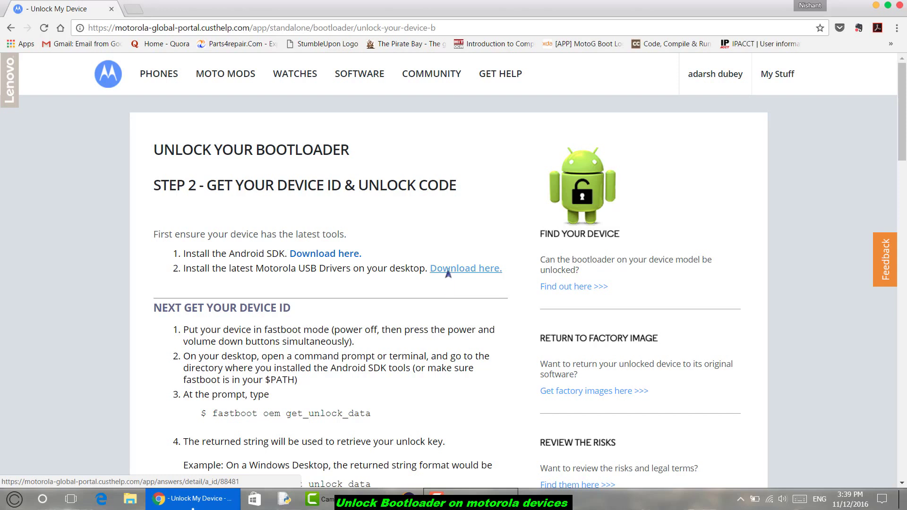
right_click(448, 274)
click(496, 277)
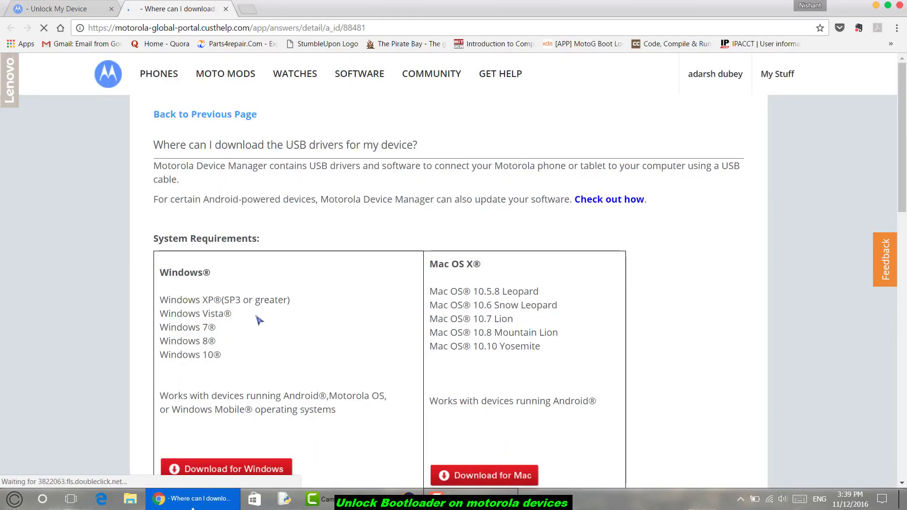
scroll(255, 320, down, 2)
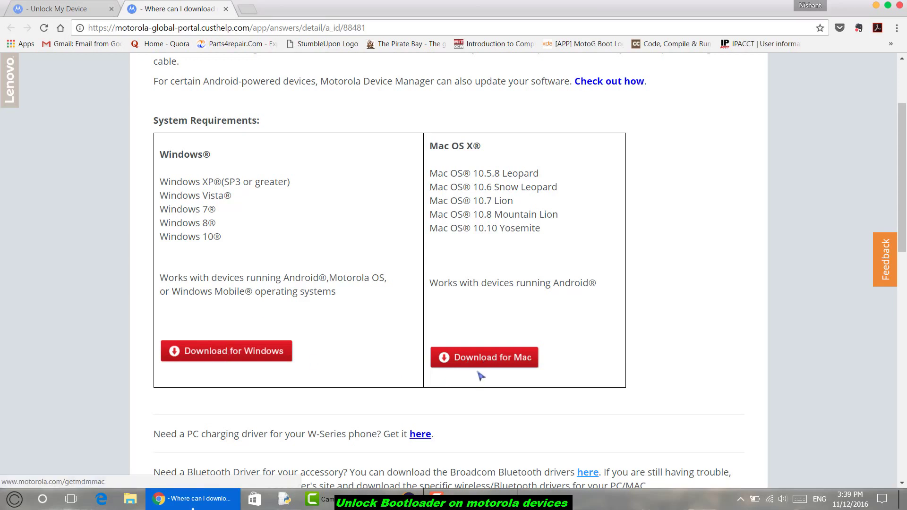
click(225, 9)
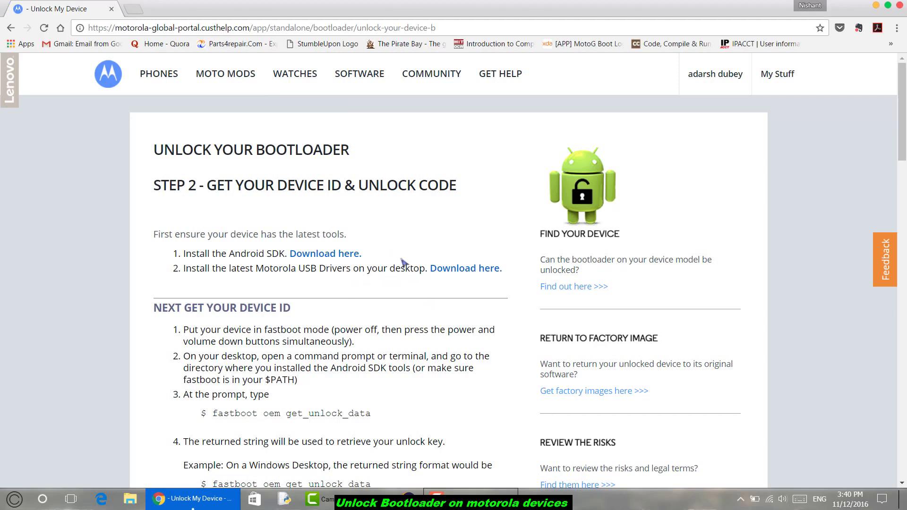
drag(426, 268, 502, 268)
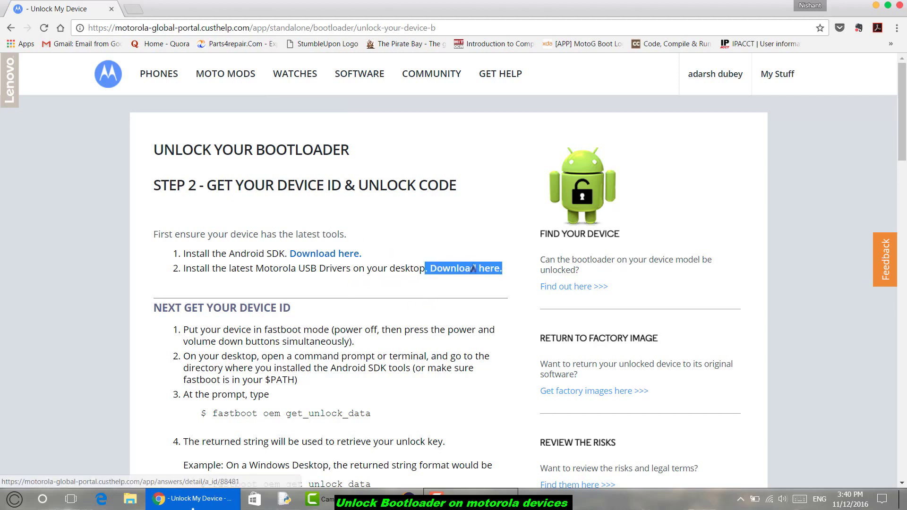
click(435, 261)
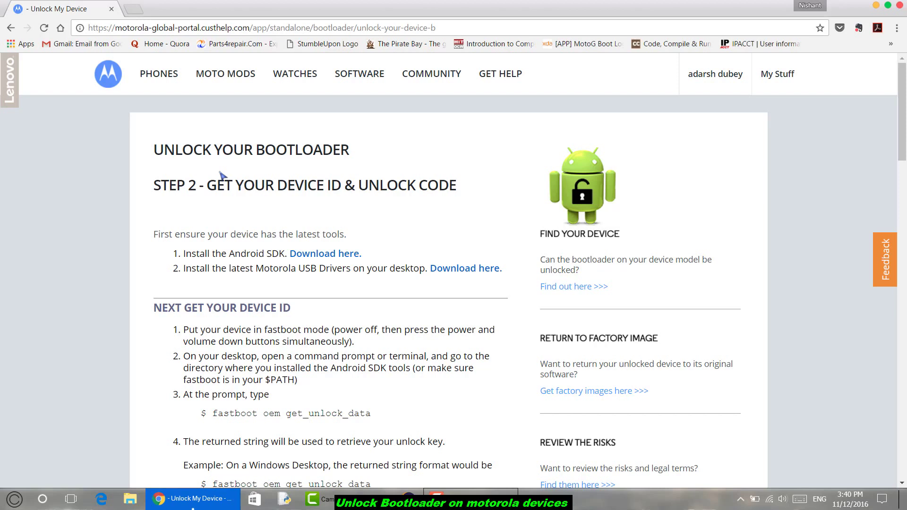
drag(404, 269, 523, 280)
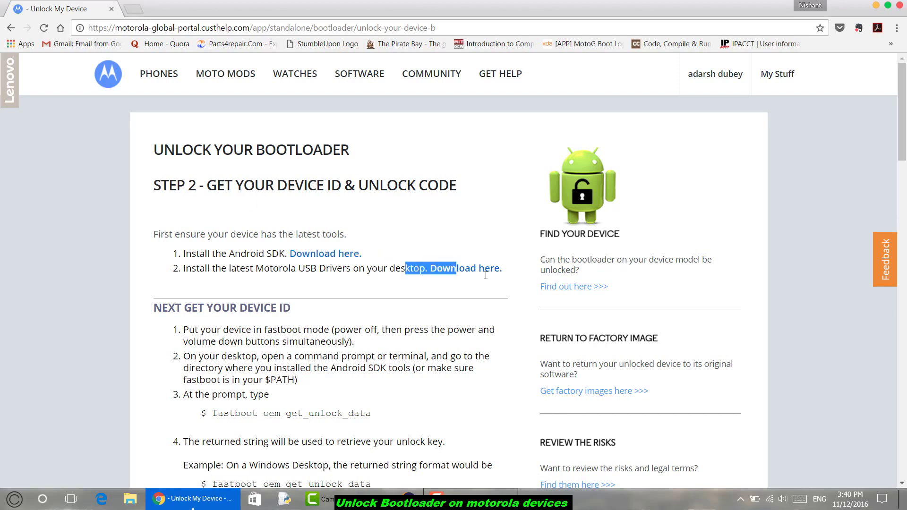
click(524, 279)
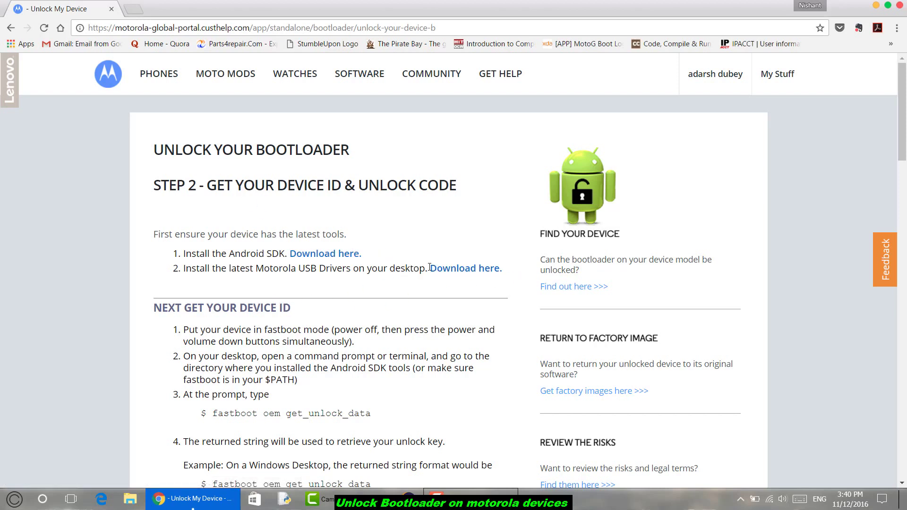
drag(429, 268, 516, 271)
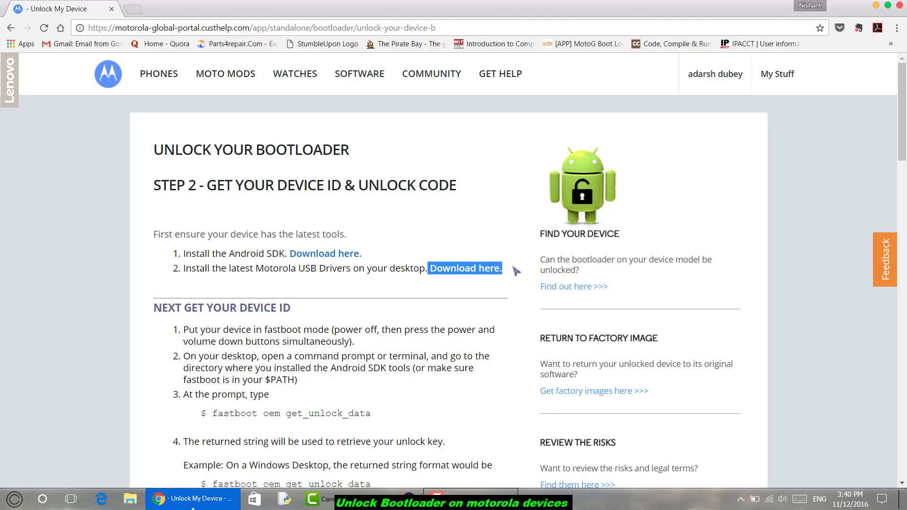
click(480, 274)
drag(512, 271, 428, 271)
click(519, 278)
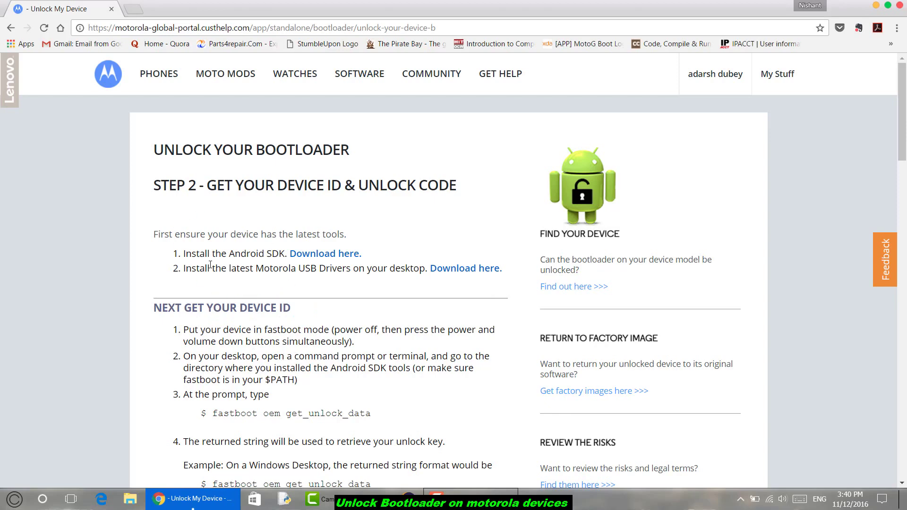
scroll(245, 277, down, 2)
scroll(212, 299, down, 1)
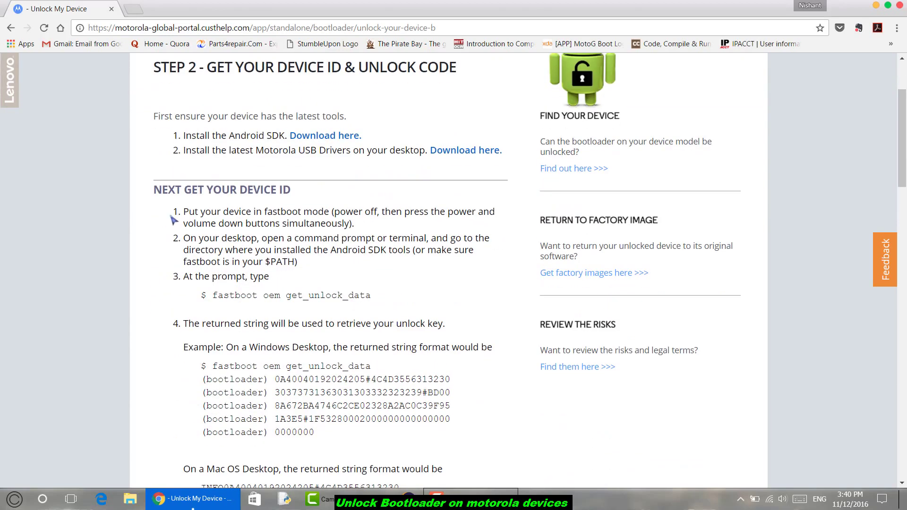
drag(181, 212, 316, 433)
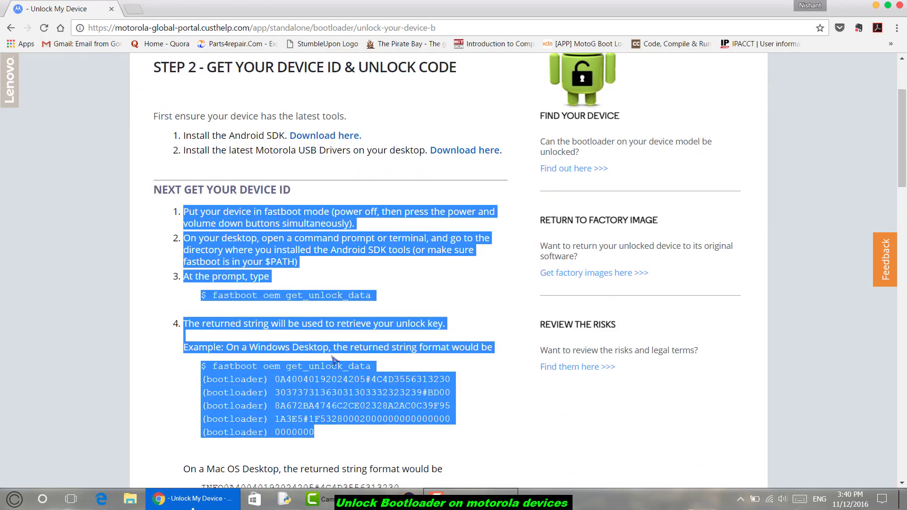
Clear the highlighted instructions in Chrome before showing the desktop.
click(228, 241)
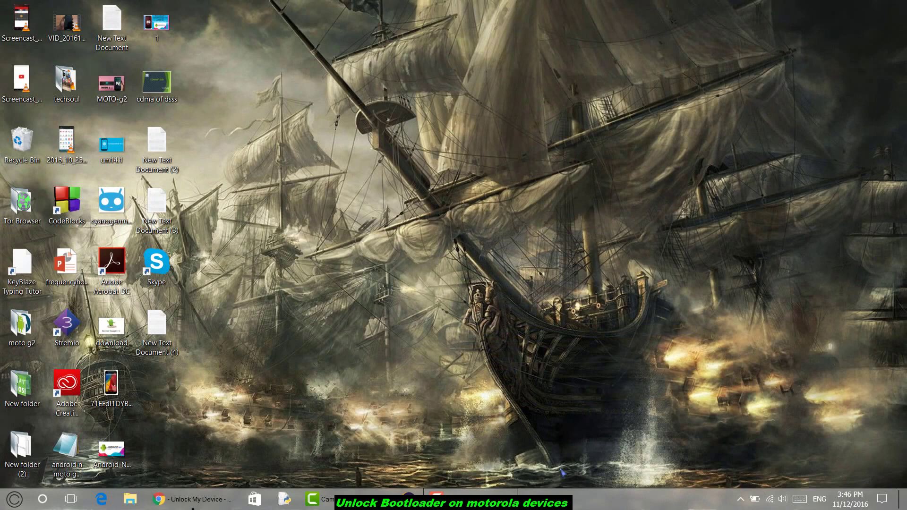
Refresh the desktop, then open a command window at the Desktop folder.
right_click(369, 186)
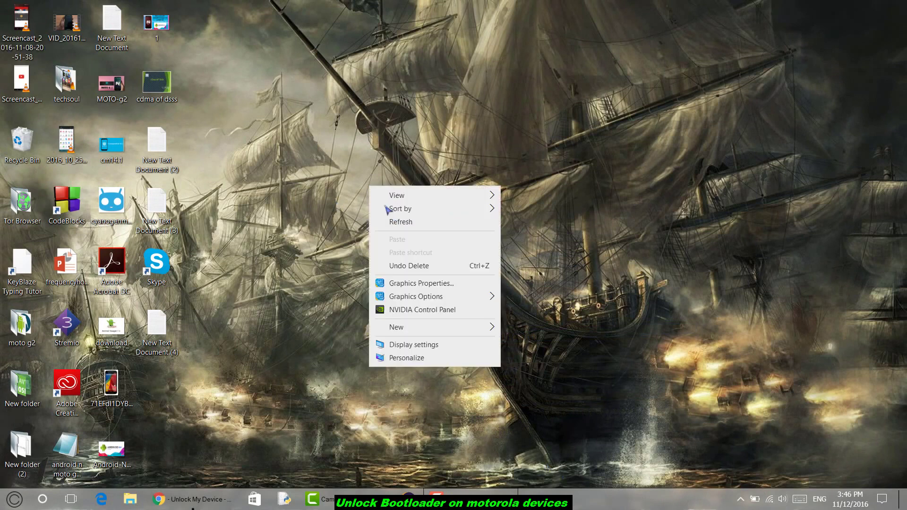
click(399, 225)
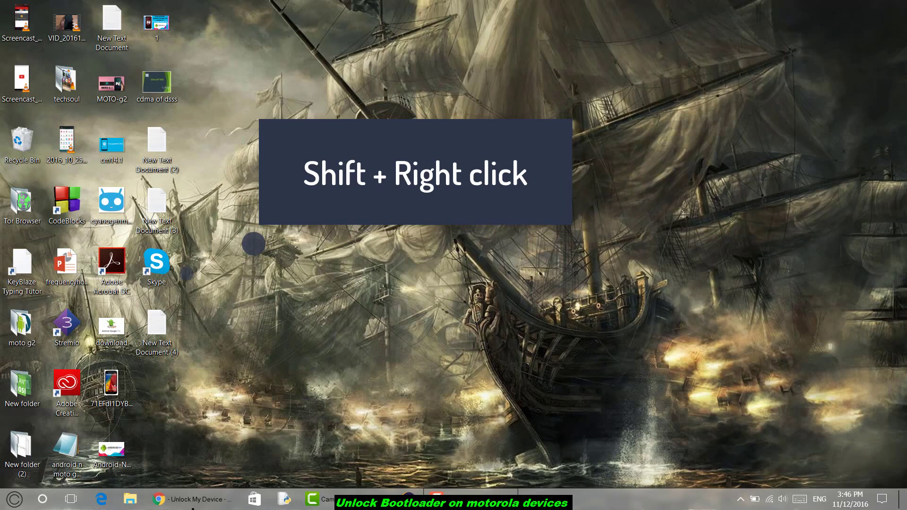
shift+right_click(419, 234)
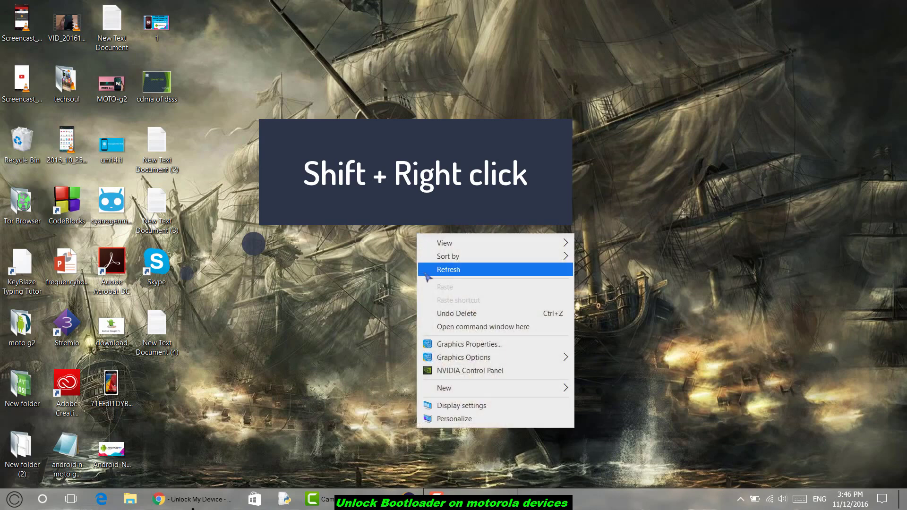
click(448, 328)
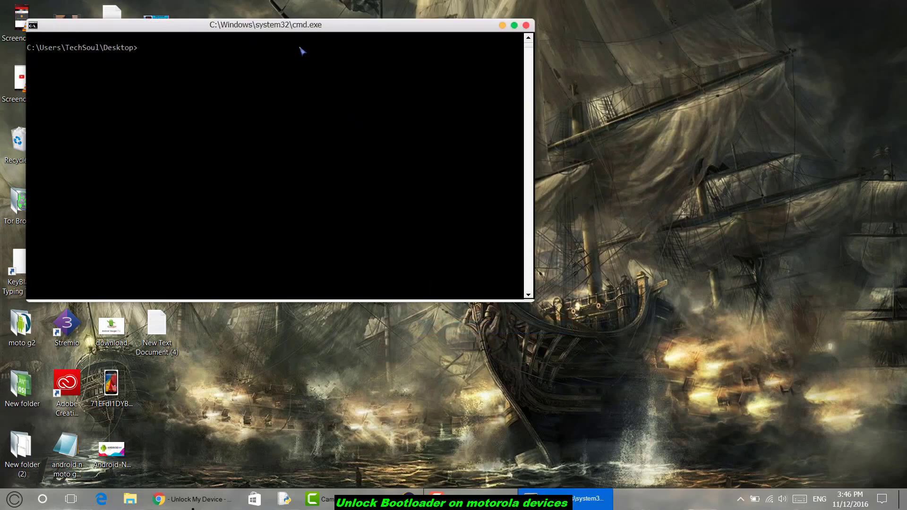
Centre the command window and highlight the listed fastboot device serial number.
drag(312, 27, 489, 137)
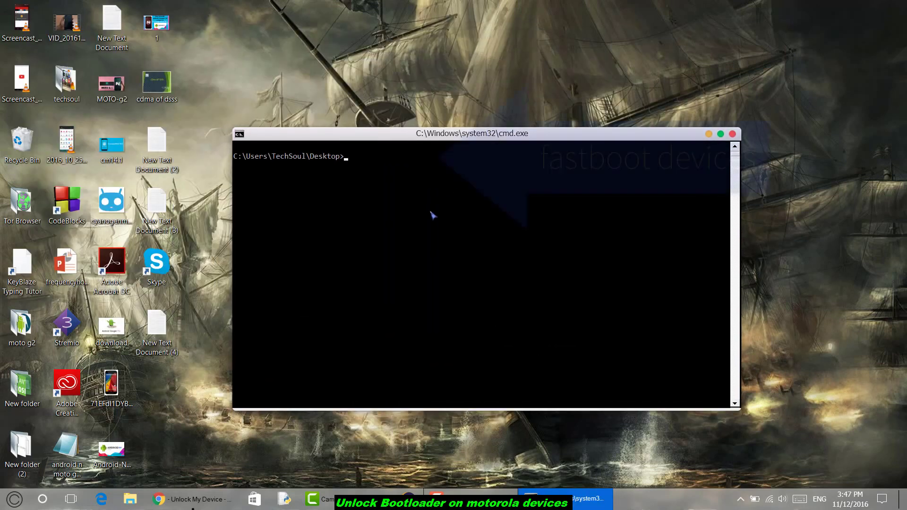
text(fastboot devices)
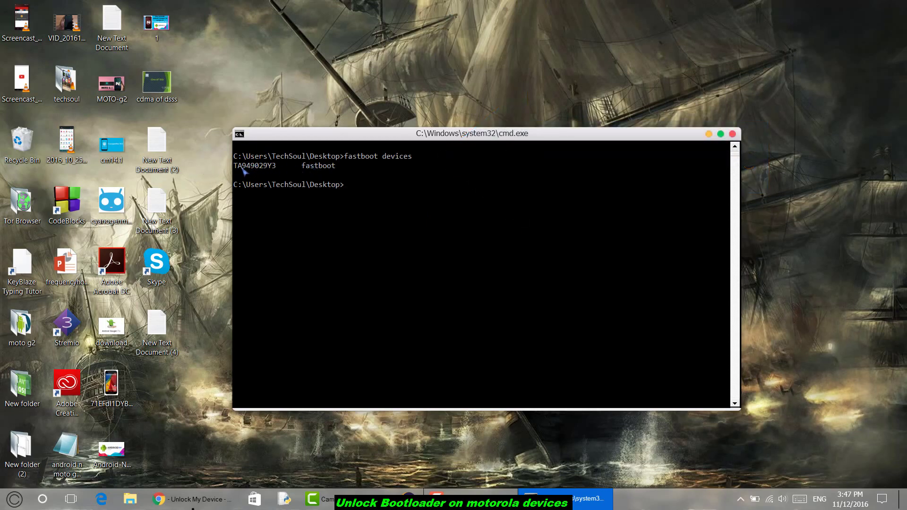
drag(234, 166, 277, 167)
click(268, 167)
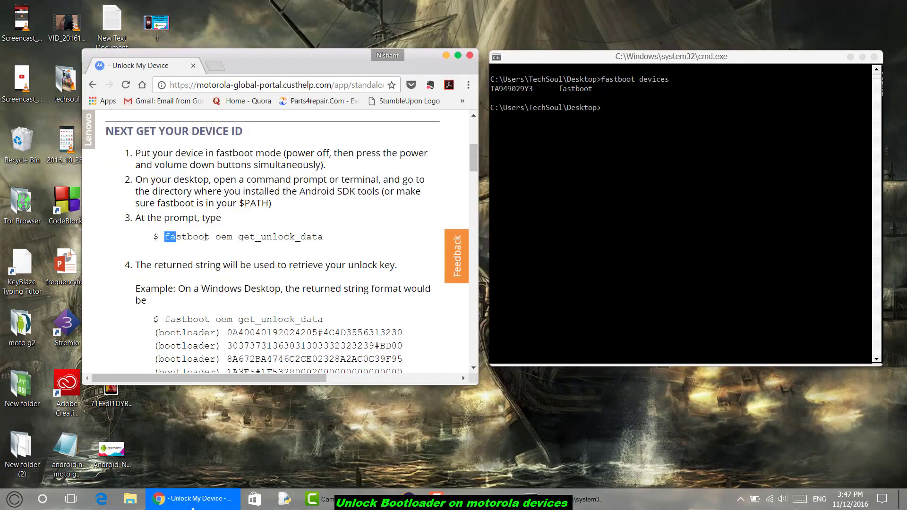
Copy the 'fastboot oem get_unlock_data' command from the Motorola instructions.
drag(166, 237, 342, 243)
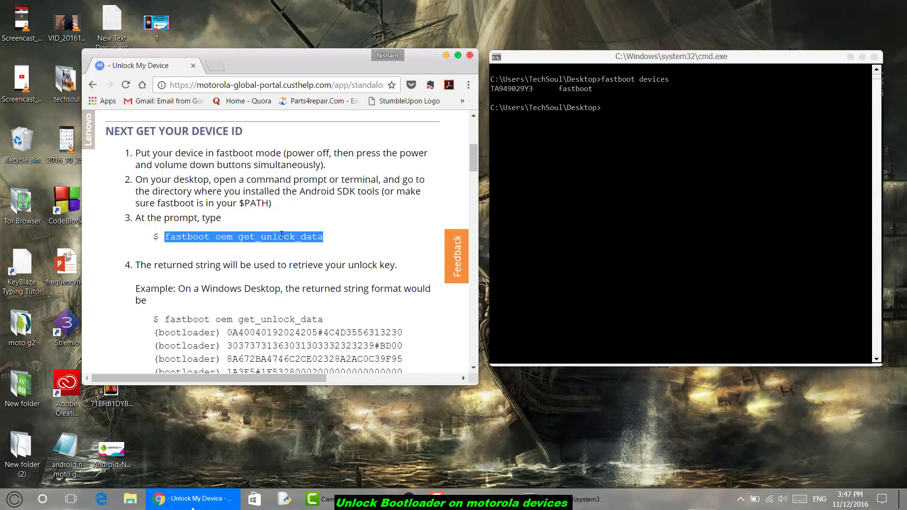
right_click(281, 237)
click(305, 240)
Paste and run the command in Command Prompt, then select the five bootloader output lines.
click(611, 107)
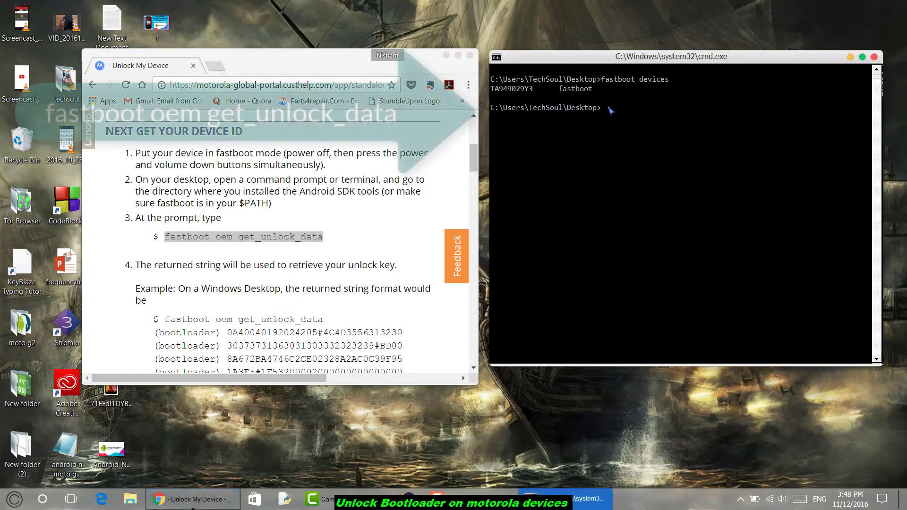
key(ctrl+v)
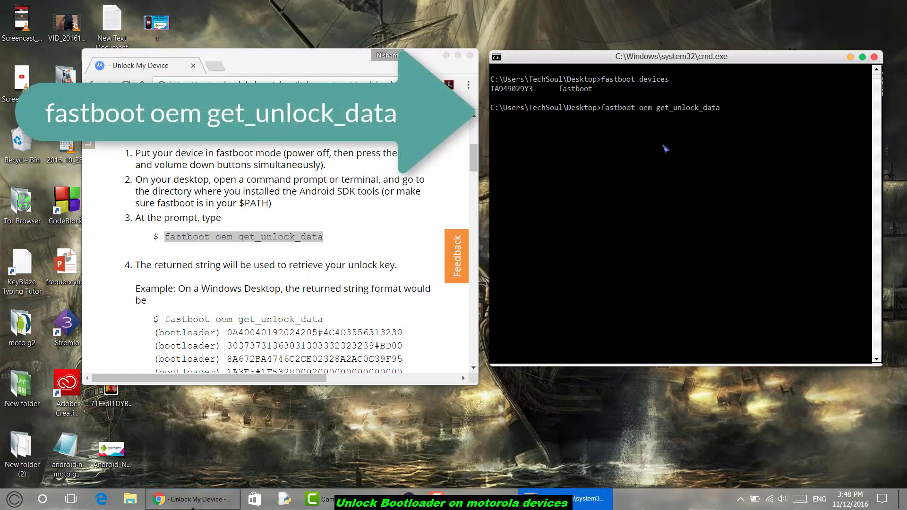
key(Return)
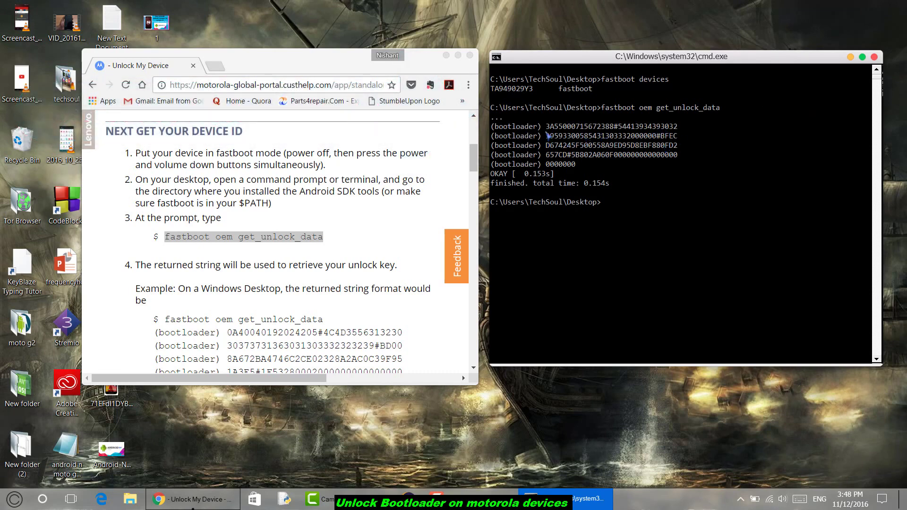
drag(543, 127, 578, 166)
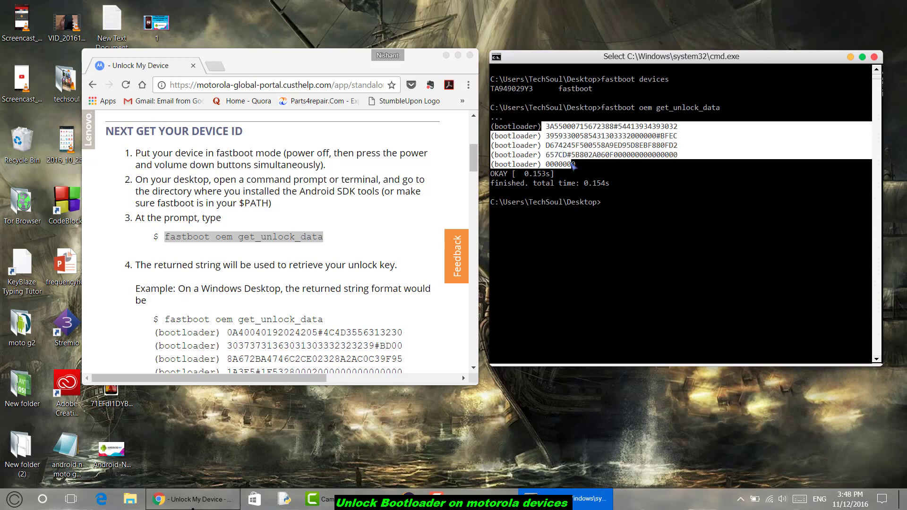
mouse_move(543, 126)
mouse_down()
mouse_move(581, 169)
mouse_move(565, 170)
mouse_up()
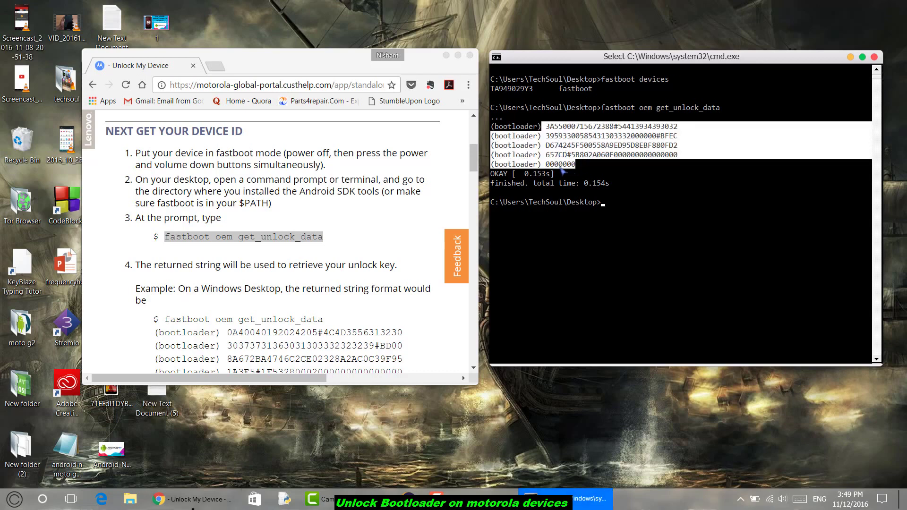
Copy the bootloader output and create and open a new desktop text document.
right_click(565, 170)
click(850, 59)
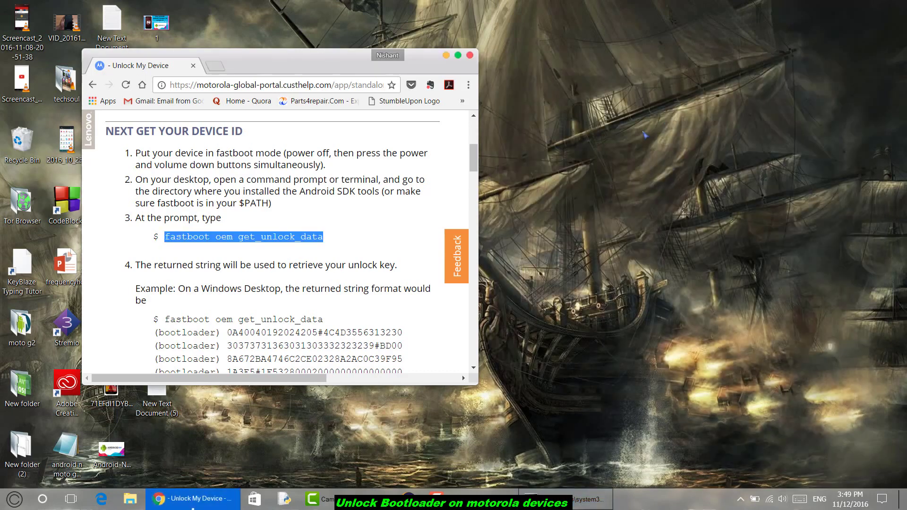
right_click(642, 131)
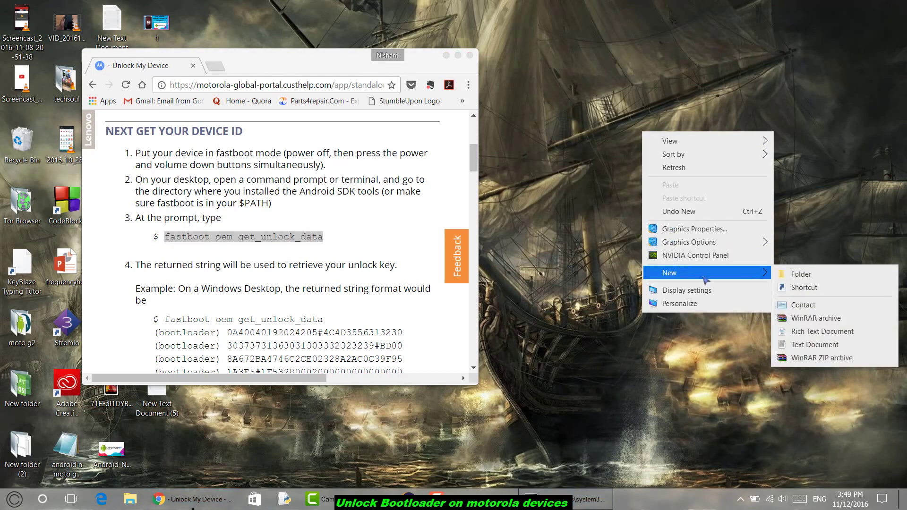
click(798, 345)
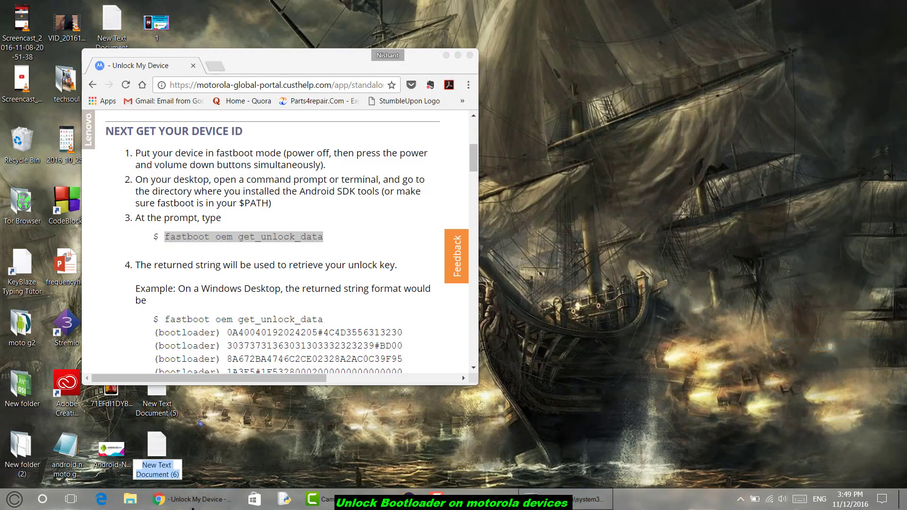
click(166, 447)
double_click(166, 447)
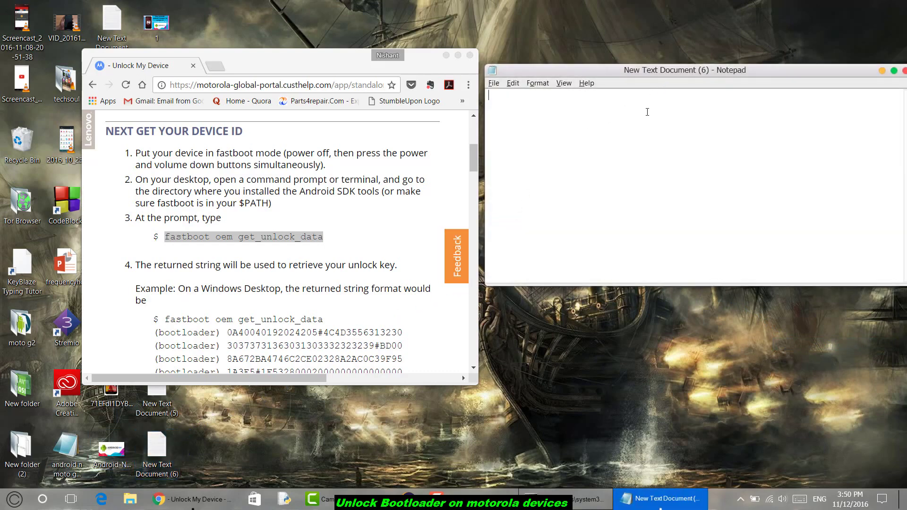
Paste the output into Notepad and join the lines, removing the bootloader prefixes and spaces.
right_click(569, 101)
click(603, 150)
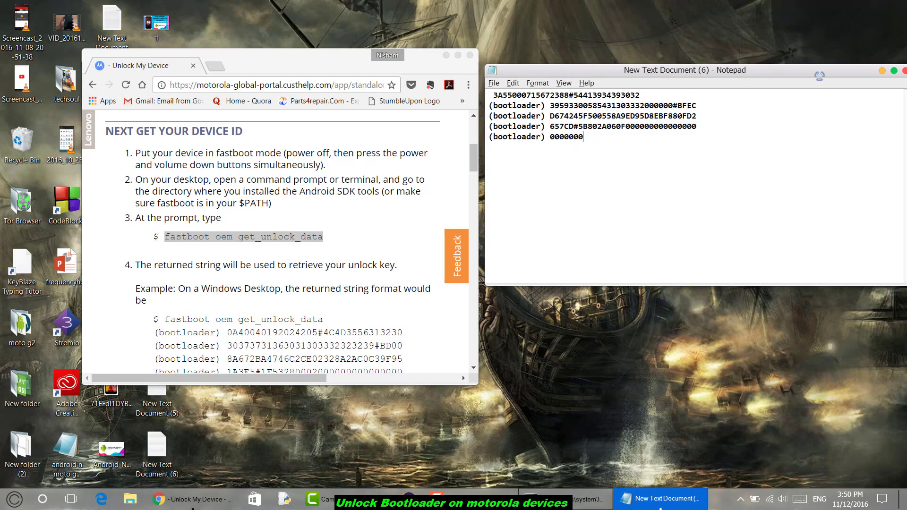
click(894, 70)
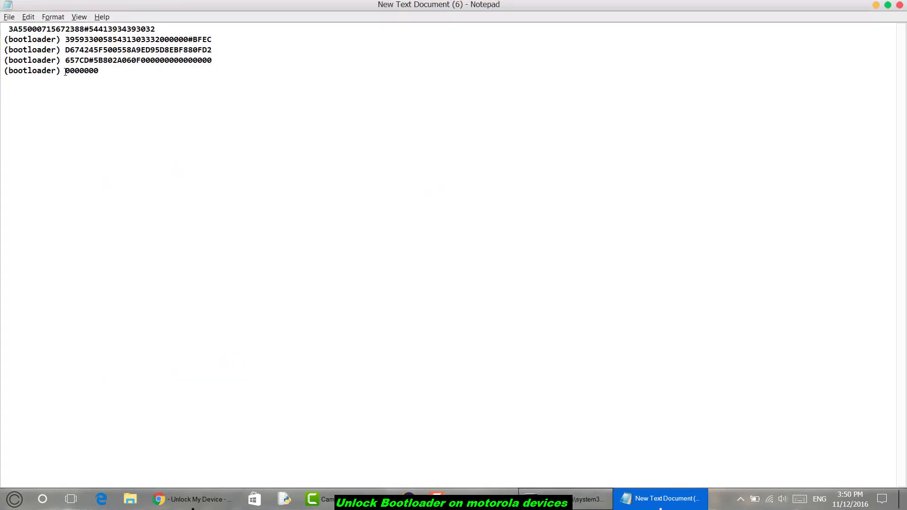
key(BackSpace)
key(BackSpace)
key(BackSpace)
key(BackSpace)
key(BackSpace)
key(BackSpace)
key(BackSpace)
key(BackSpace)
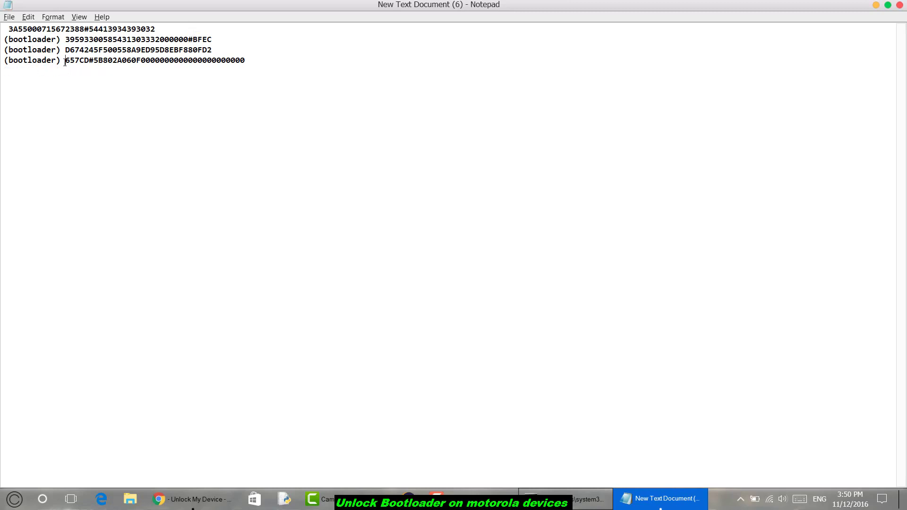
key(BackSpace)
key(BackSpace)
key(BackSpace)
key(BackSpace)
key(BackSpace)
key(BackSpace)
key(BackSpace)
key(BackSpace)
key(BackSpace)
key(BackSpace)
key(BackSpace)
key(BackSpace)
key(BackSpace)
key(BackSpace)
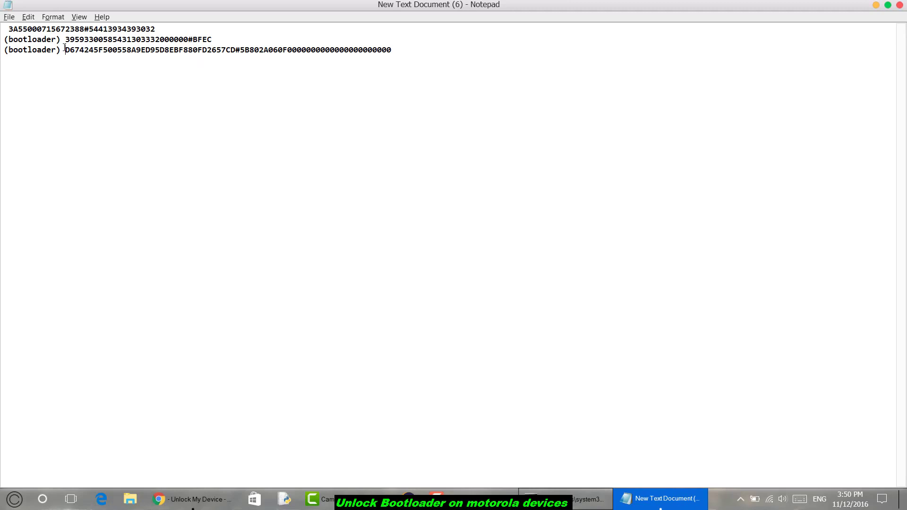
key(BackSpace)
key(BackSpace)
key(BackSpace)
key(BackSpace)
key(BackSpace)
key(BackSpace)
key(BackSpace)
key(BackSpace)
key(BackSpace)
key(BackSpace)
key(BackSpace)
key(BackSpace)
key(BackSpace)
key(BackSpace)
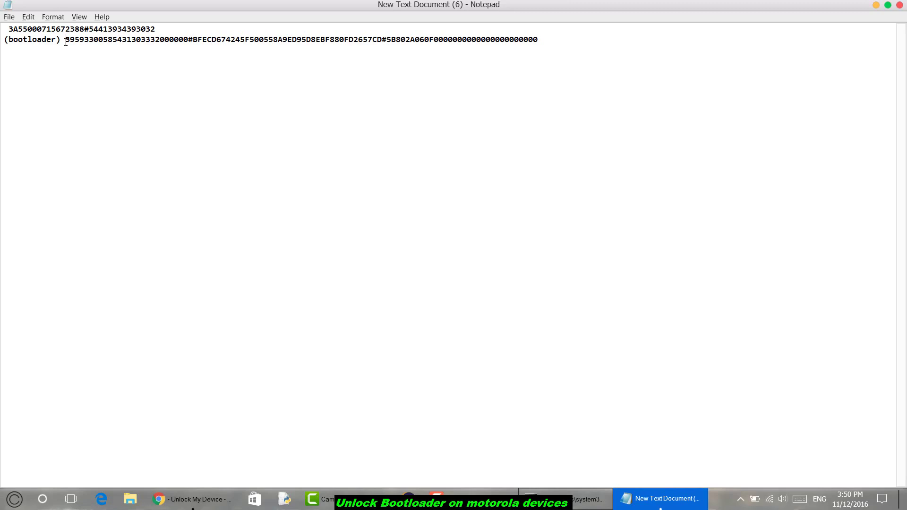
key(BackSpace)
key(BackSpace)
key(BackSpace)
key(BackSpace)
key(BackSpace)
key(BackSpace)
key(BackSpace)
key(BackSpace)
key(BackSpace)
key(BackSpace)
key(BackSpace)
key(BackSpace)
key(BackSpace)
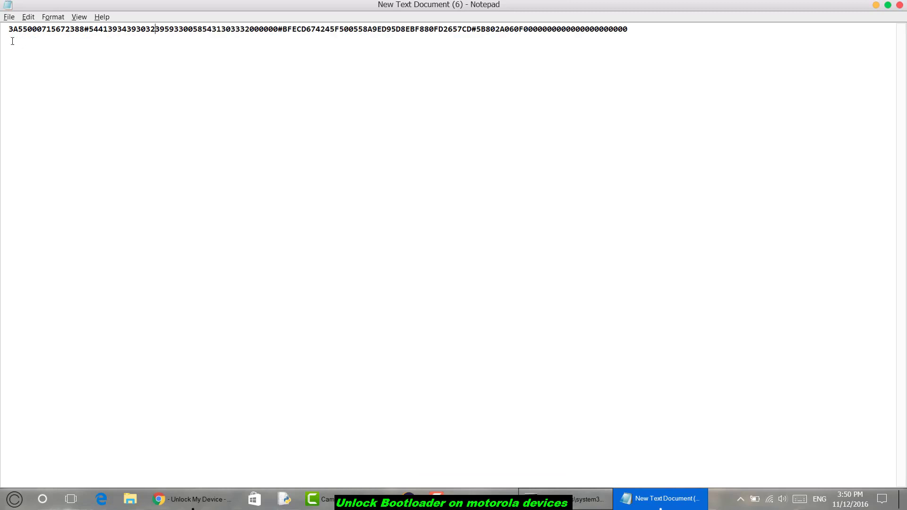
key(Delete)
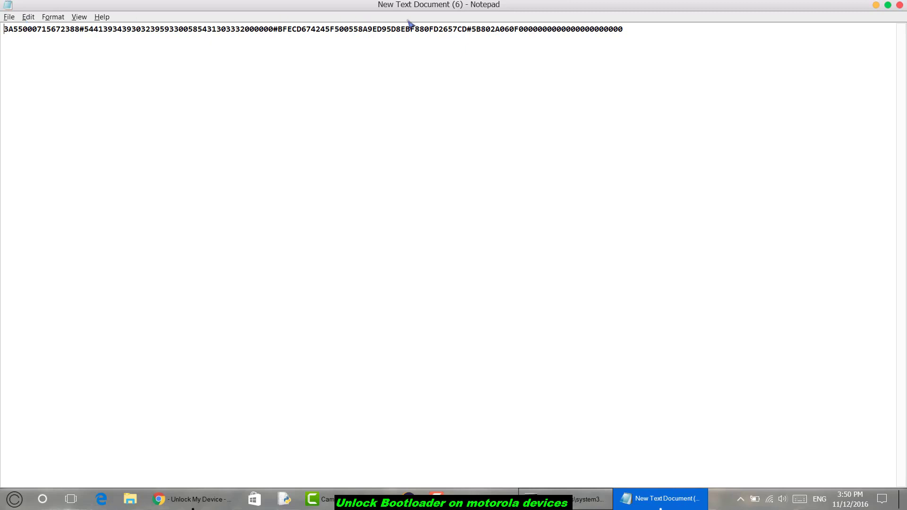
Select and copy the combined unlock string.
drag(623, 29, 3, 30)
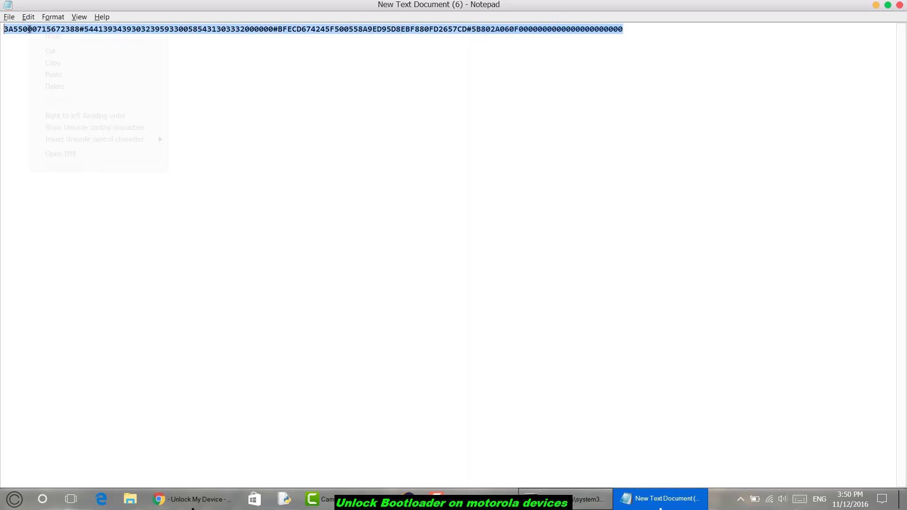
right_click(30, 29)
click(52, 64)
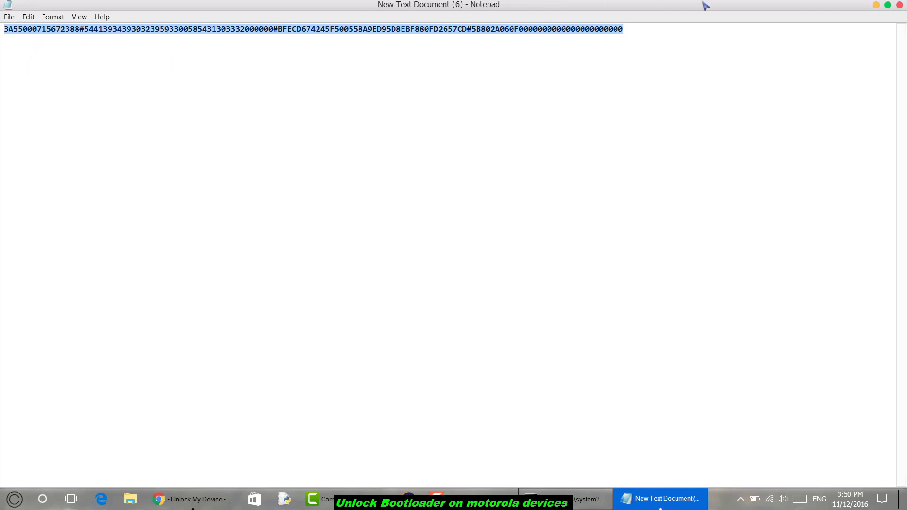
Paste the combined unlock string into the step 6 field and run 'Can my device be unlocked?'.
click(876, 5)
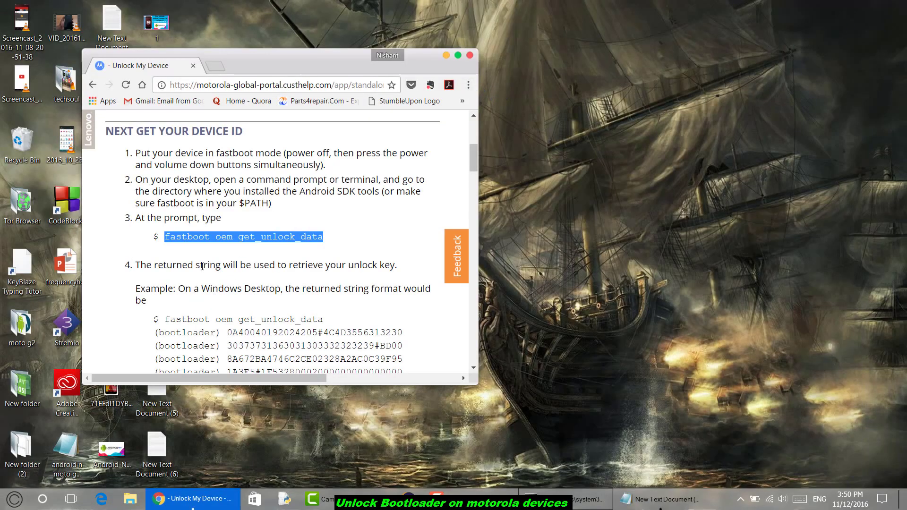
scroll(203, 268, down, 1)
scroll(203, 268, down, 1)
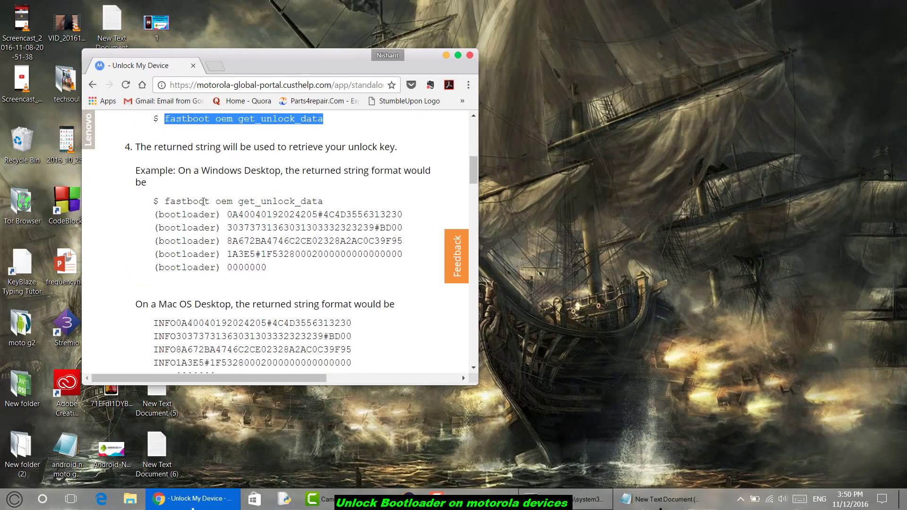
scroll(204, 225, down, 3)
scroll(204, 227, down, 2)
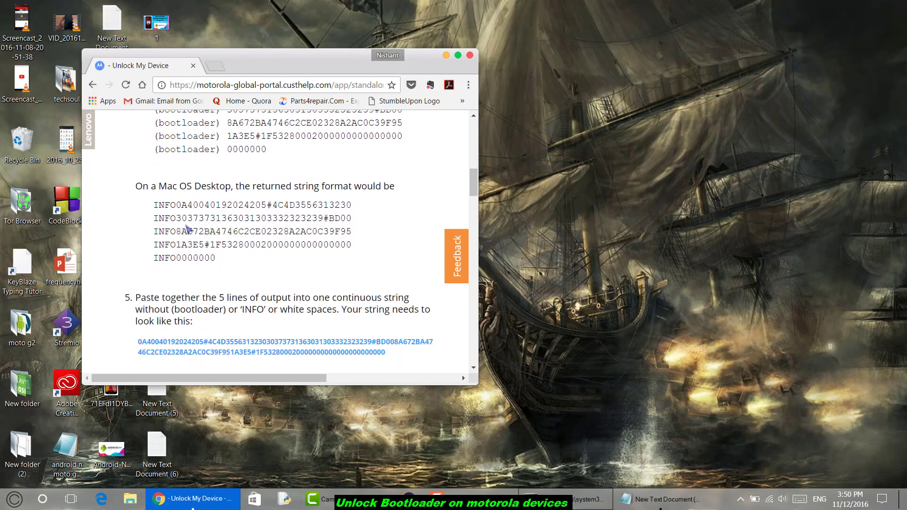
scroll(188, 228, down, 4)
key(super+Up)
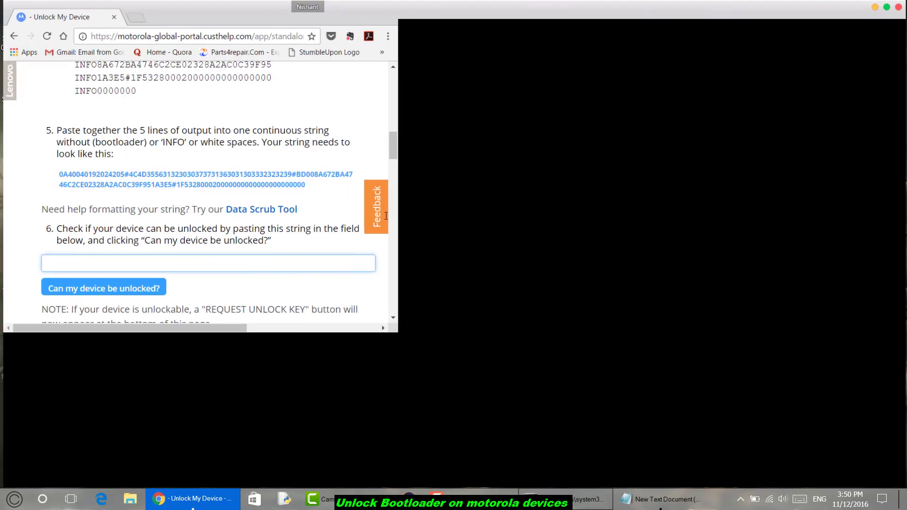
click(287, 312)
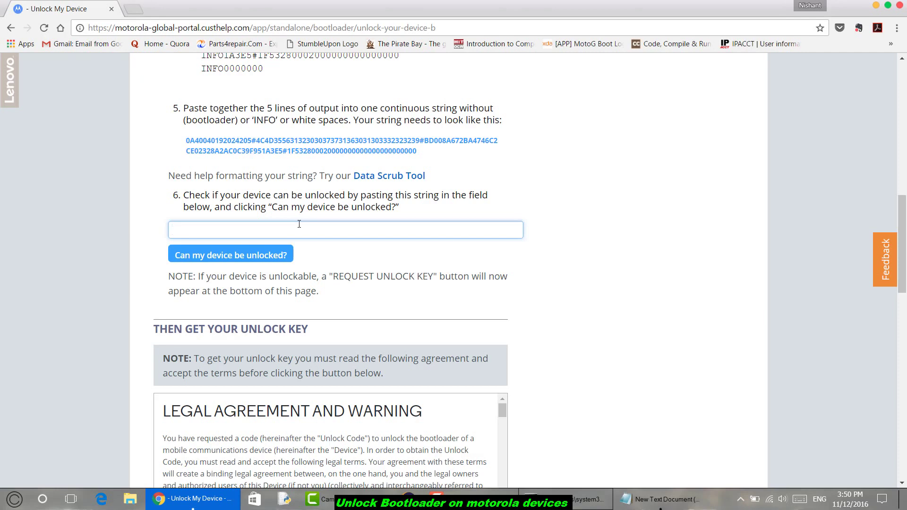
right_click(254, 232)
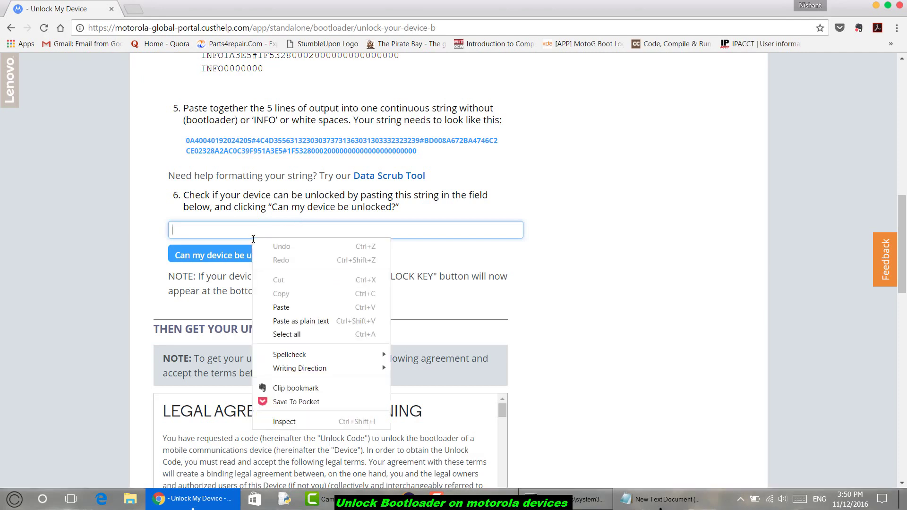
click(288, 309)
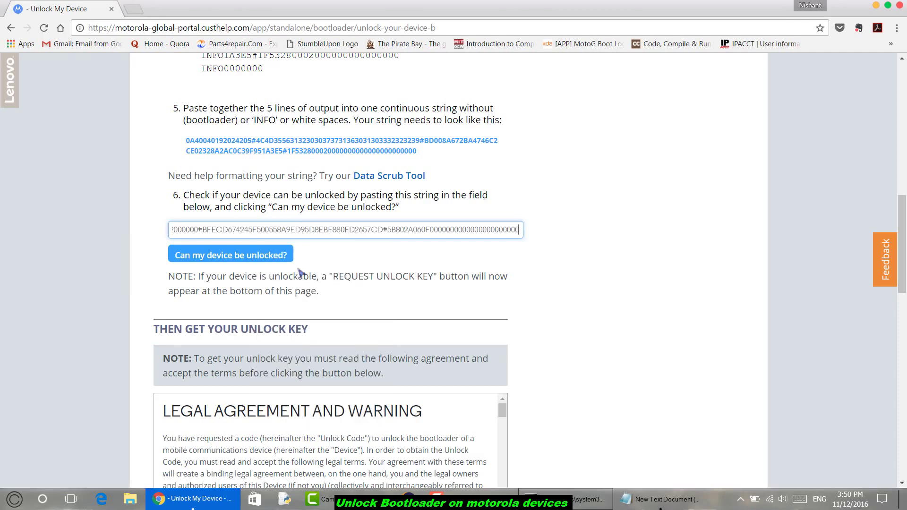
click(230, 255)
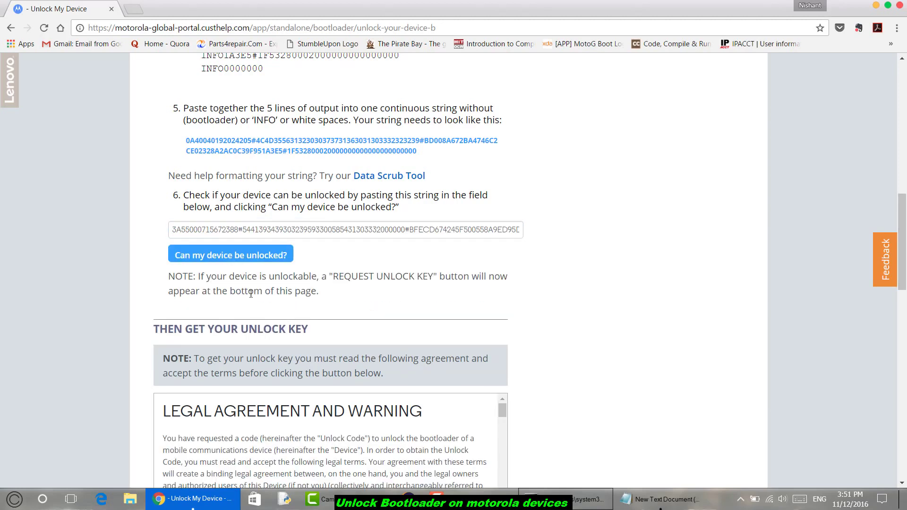
scroll(197, 332, down, 5)
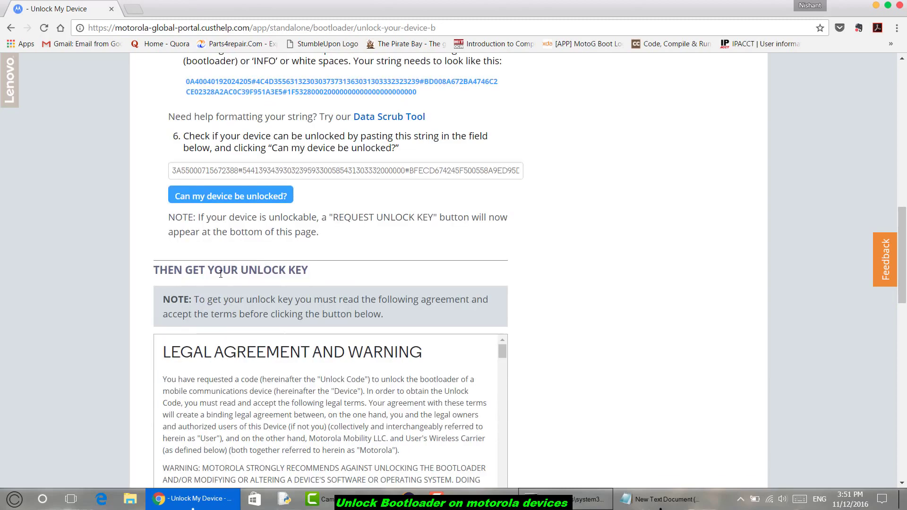
scroll(206, 319, down, 5)
scroll(211, 304, down, 3)
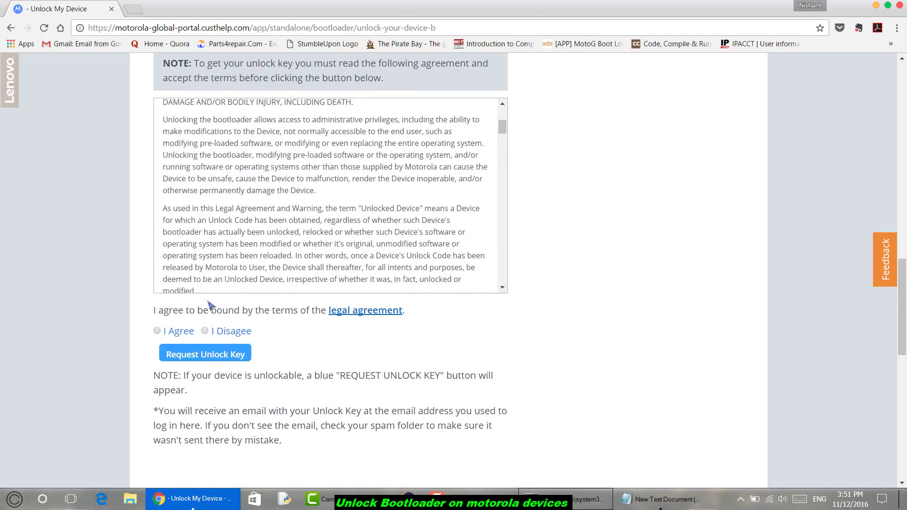
Accept the legal agreement, request the unlock key, and confirm the warranty-voiding warning.
click(158, 331)
click(199, 354)
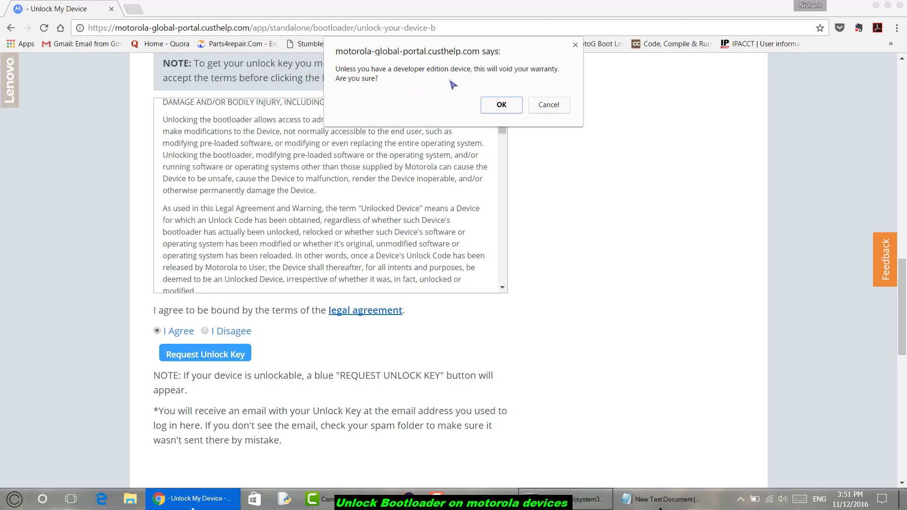
click(496, 107)
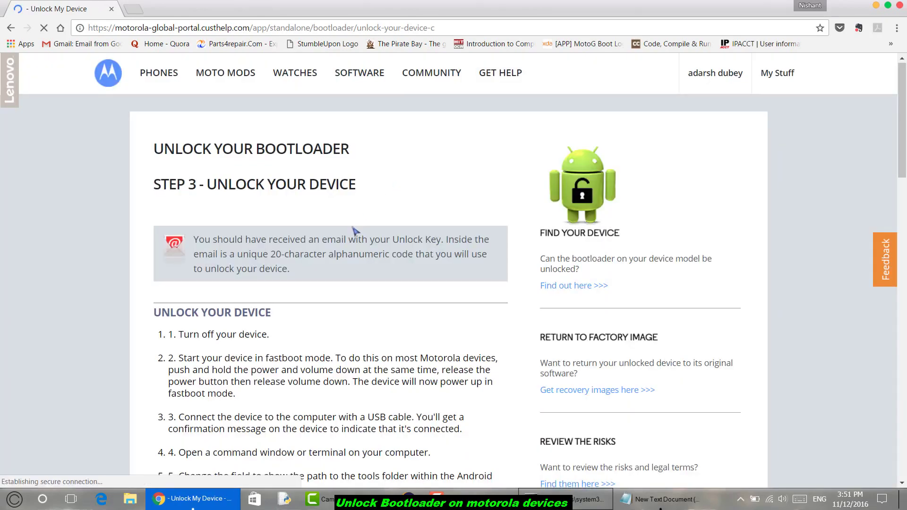
scroll(354, 231, down, 3)
scroll(354, 231, down, 2)
scroll(355, 231, down, 3)
scroll(355, 231, down, 3)
scroll(234, 318, up, 10)
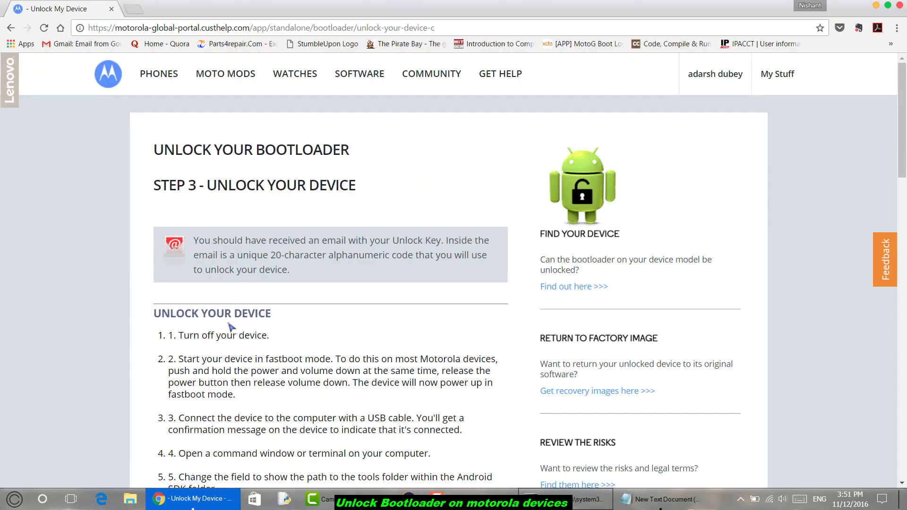
scroll(227, 332, down, 2)
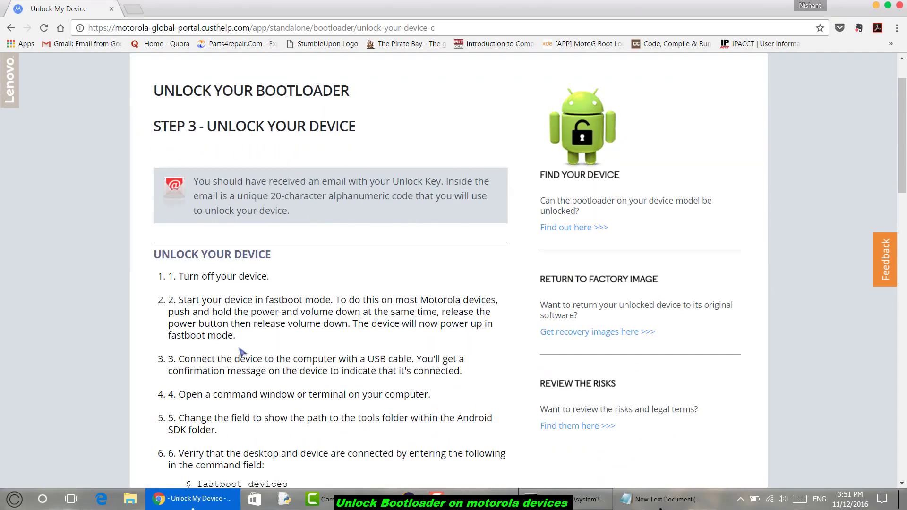
scroll(244, 340, down, 3)
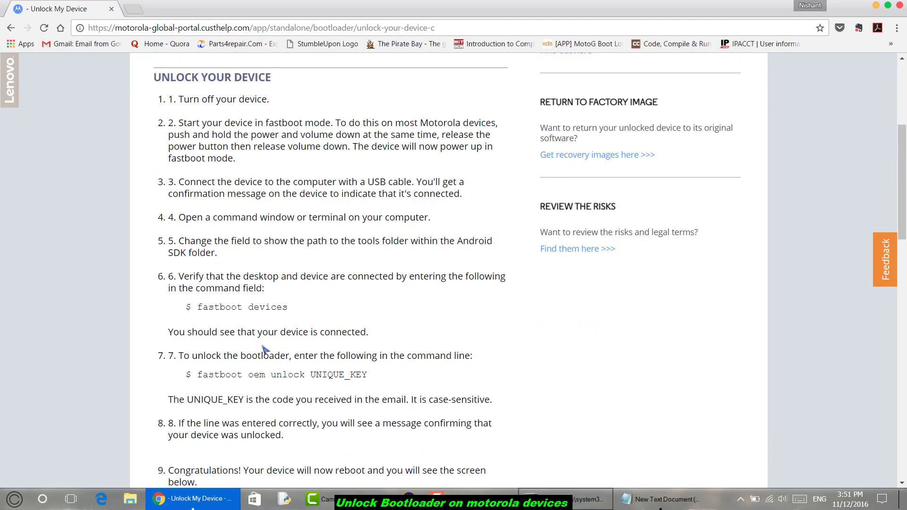
scroll(263, 348, up, 2)
scroll(263, 341, up, 3)
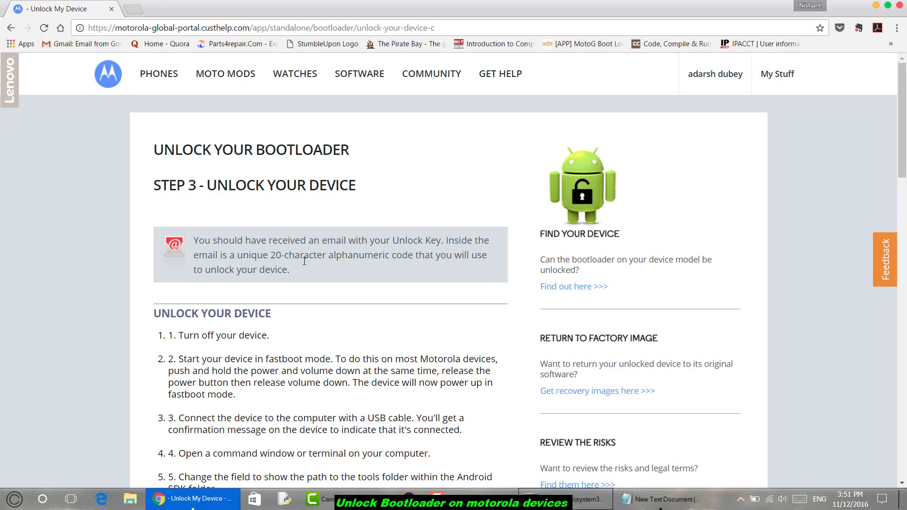
mouse_move(225, 74)
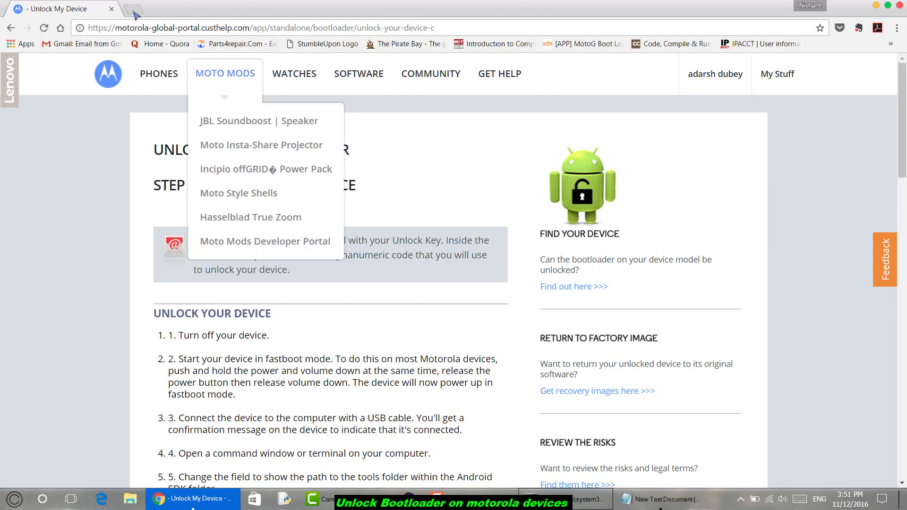
Open gmail.com in a new tab to read the Motorola unlock email.
click(135, 10)
text(e)
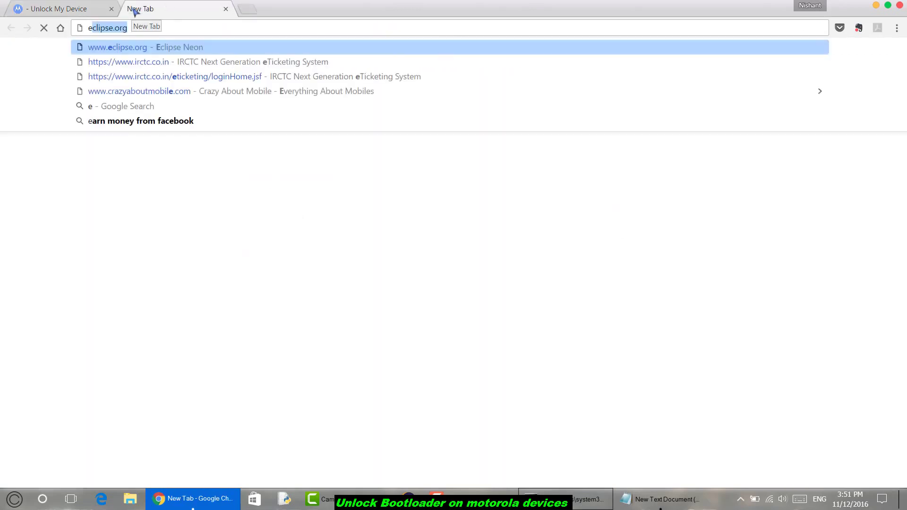
key(BackSpace)
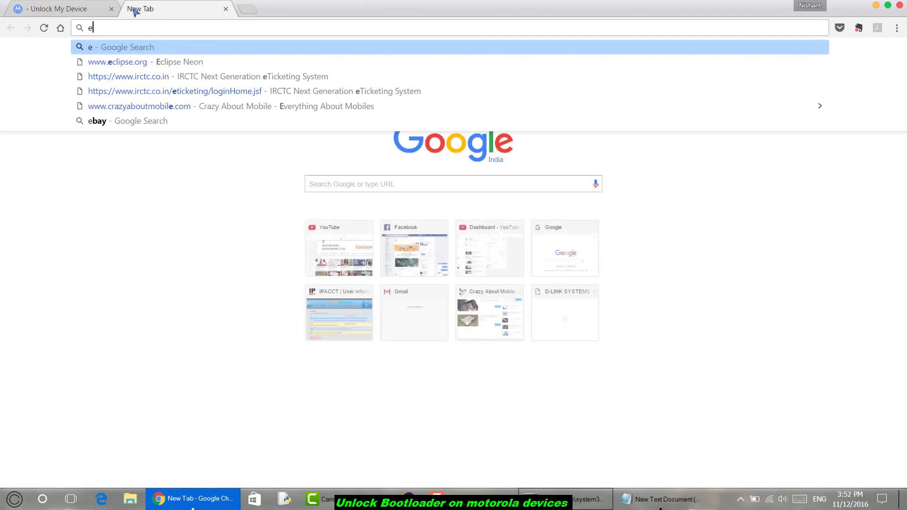
key(BackSpace)
text(gmail.com)
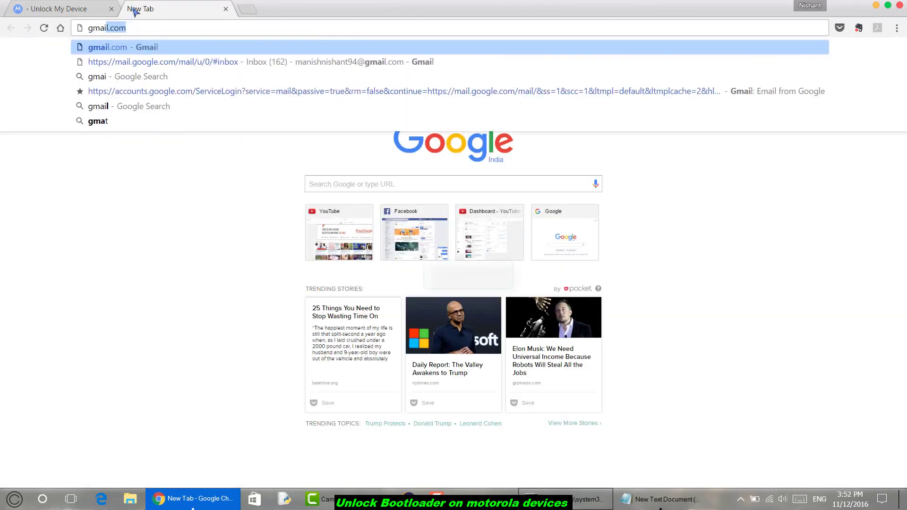
key(Return)
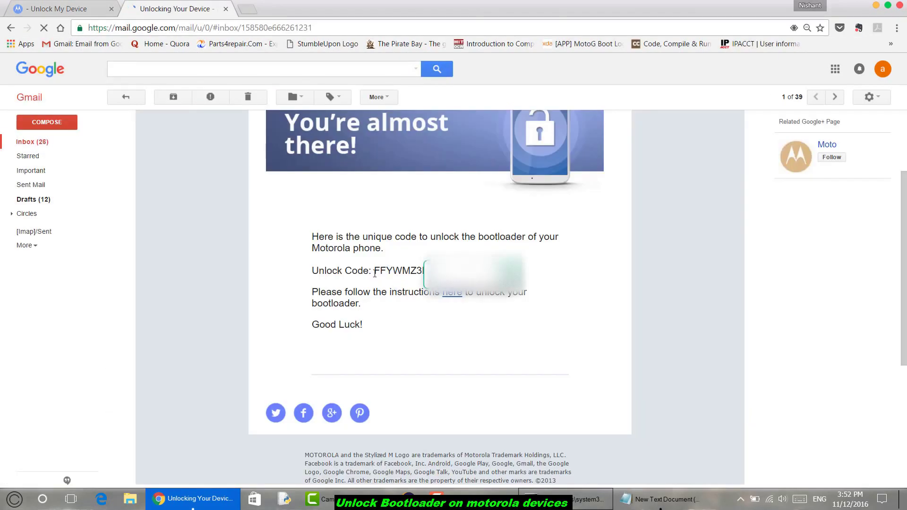
Copy the unlock code from the email and return to the Unlock My Device tab.
double_click(398, 270)
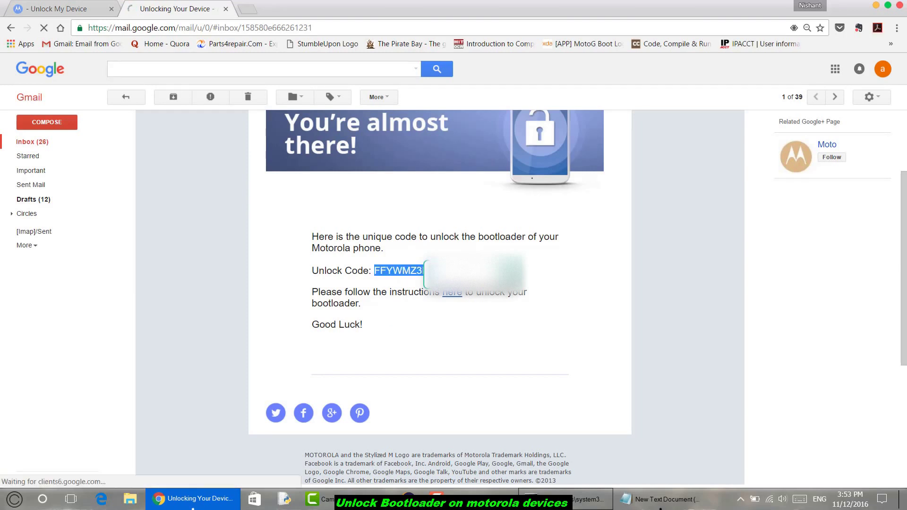
right_click(497, 270)
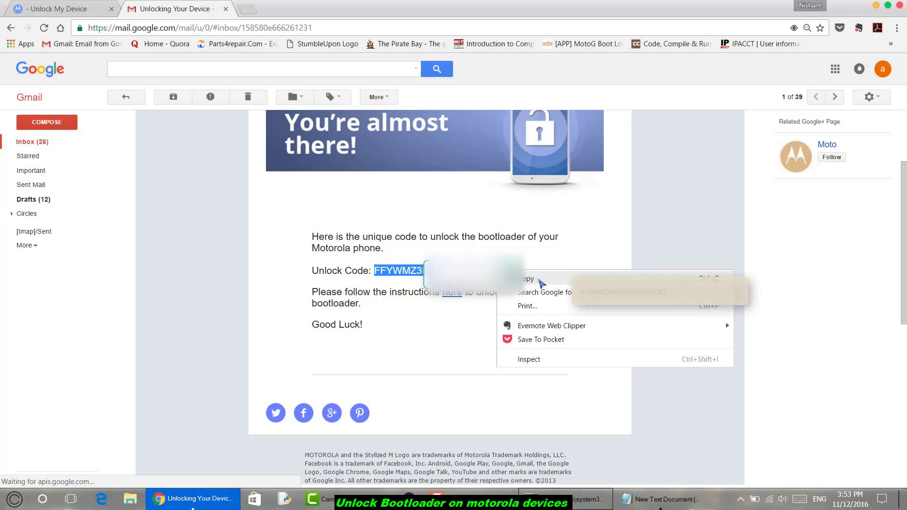
click(541, 283)
key(ctrl+Tab)
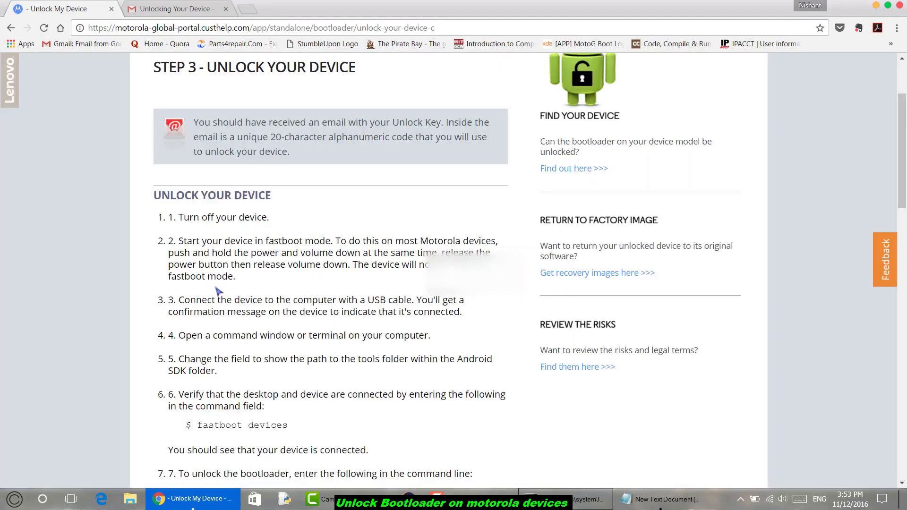
scroll(218, 291, down, 2)
scroll(191, 269, down, 2)
scroll(191, 284, down, 3)
List the connected phone with 'fastboot devices', then run 'fastboot oem unlock' with the emailed code.
click(567, 500)
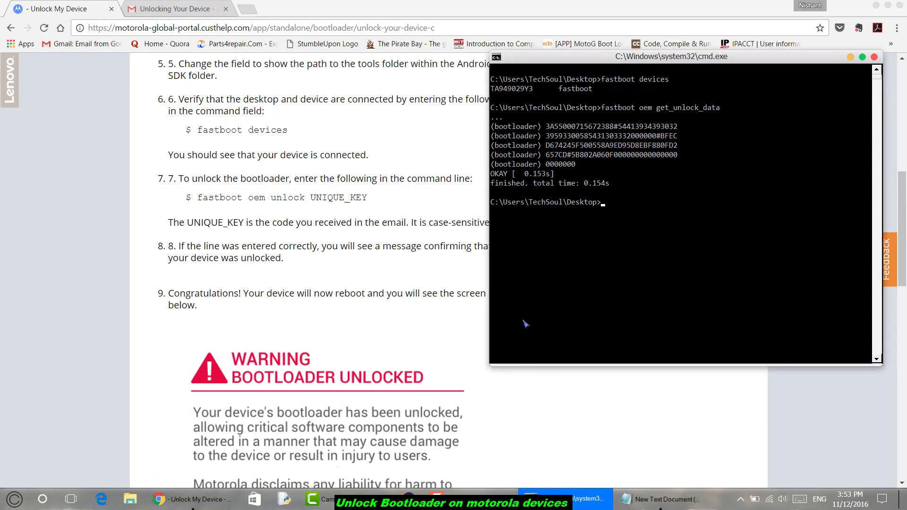
click(615, 205)
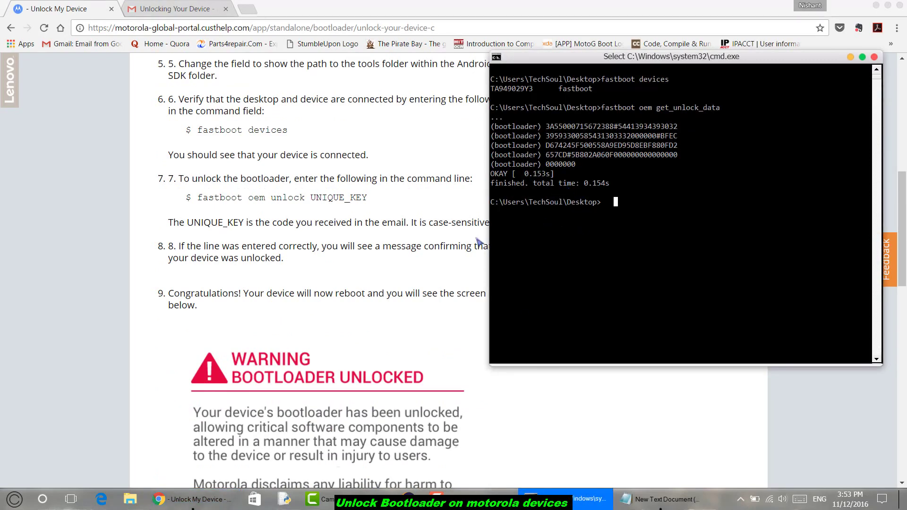
key(Escape)
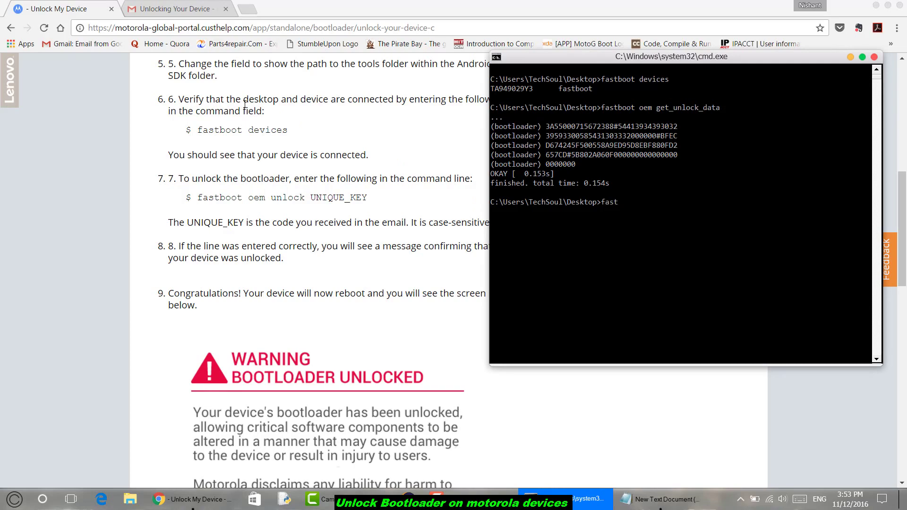
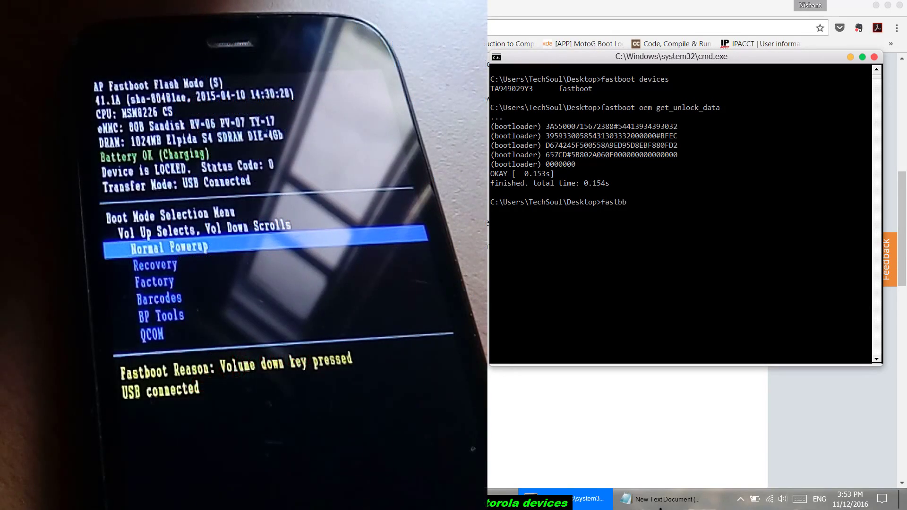
key(BackSpace)
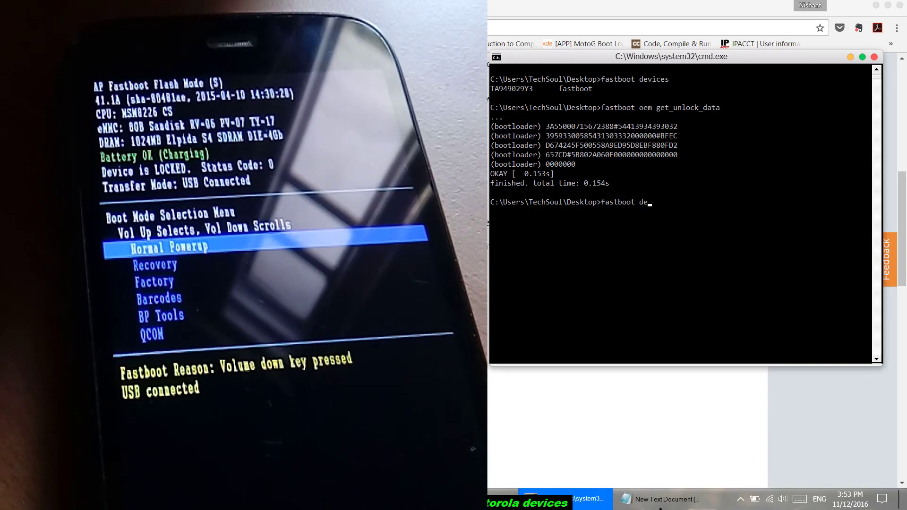
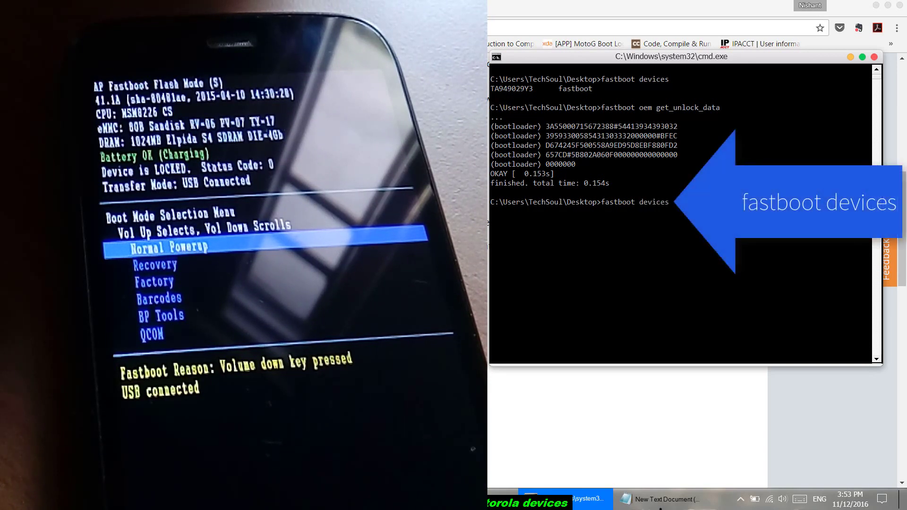
key(Return)
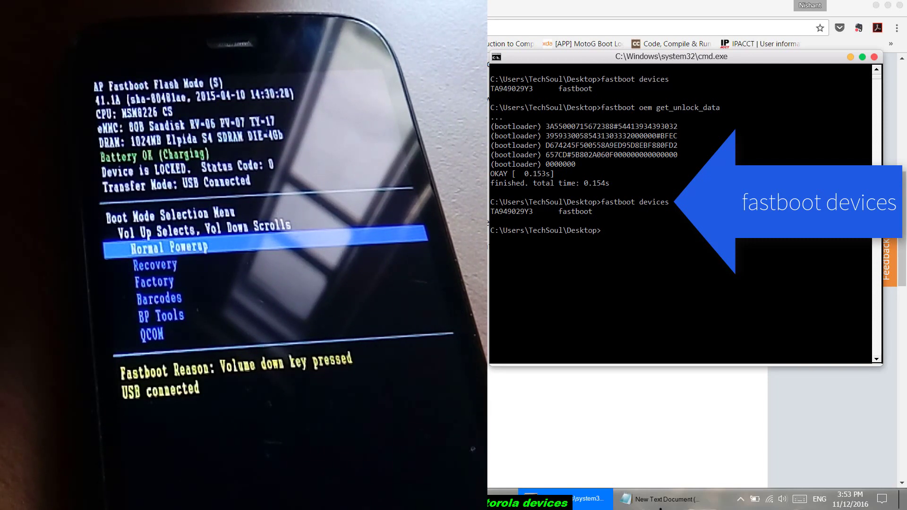
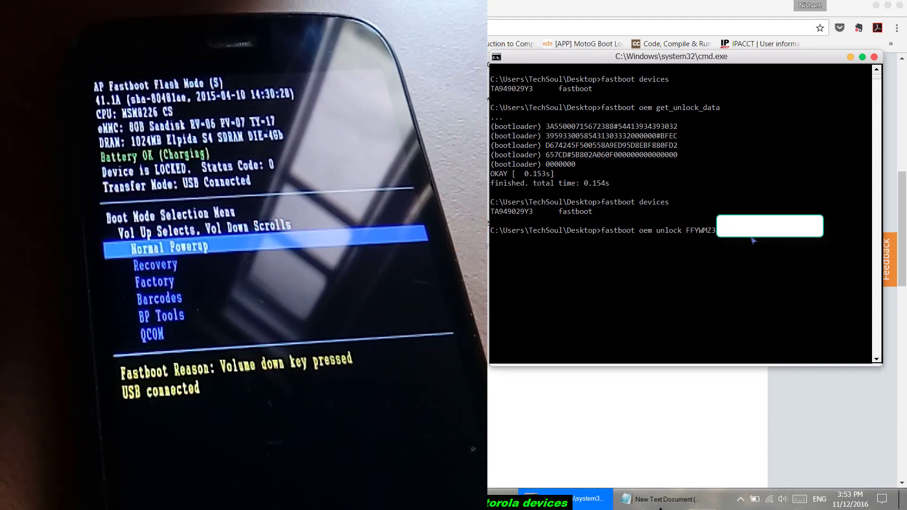
key(Return)
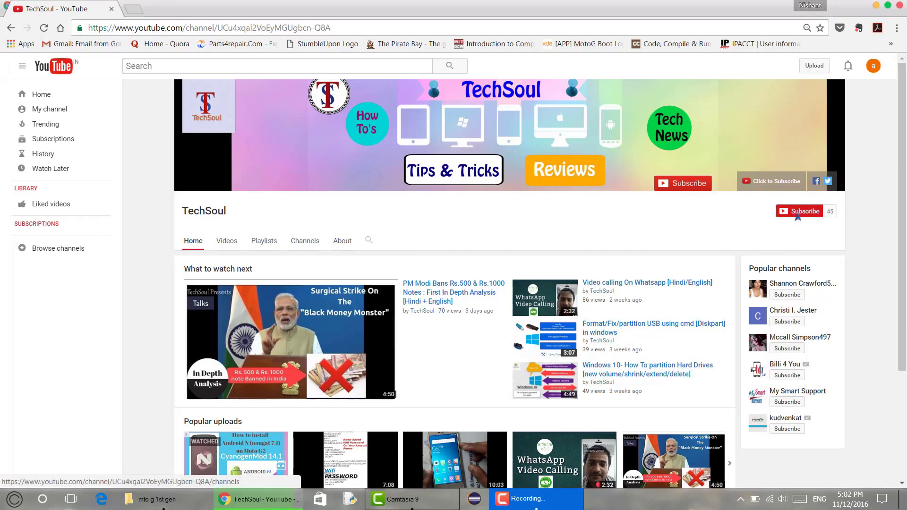
Subscribe to TechSoul and save the 'Send me all notifications for this channel' bell setting.
click(799, 212)
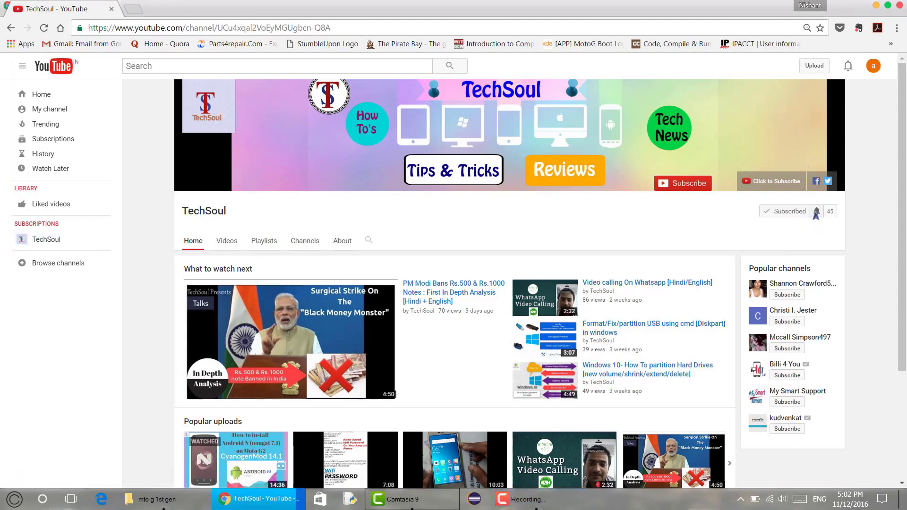
click(816, 211)
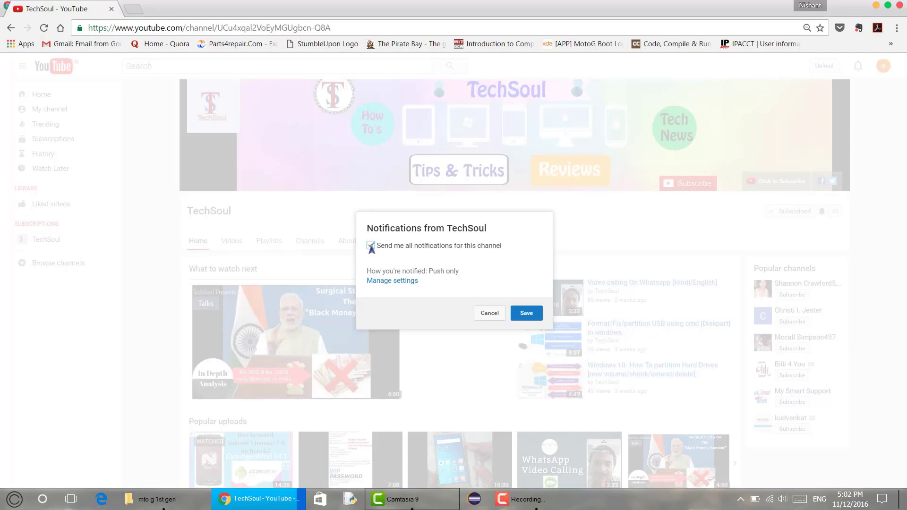
click(527, 313)
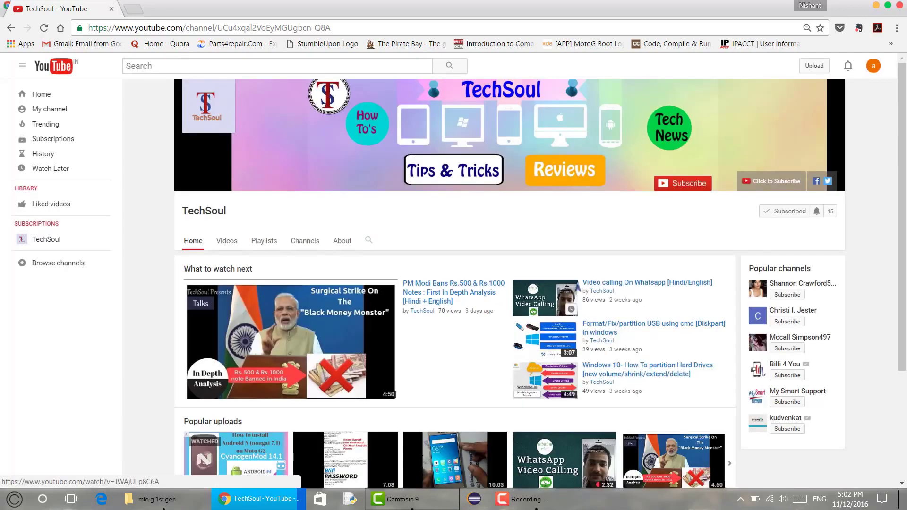